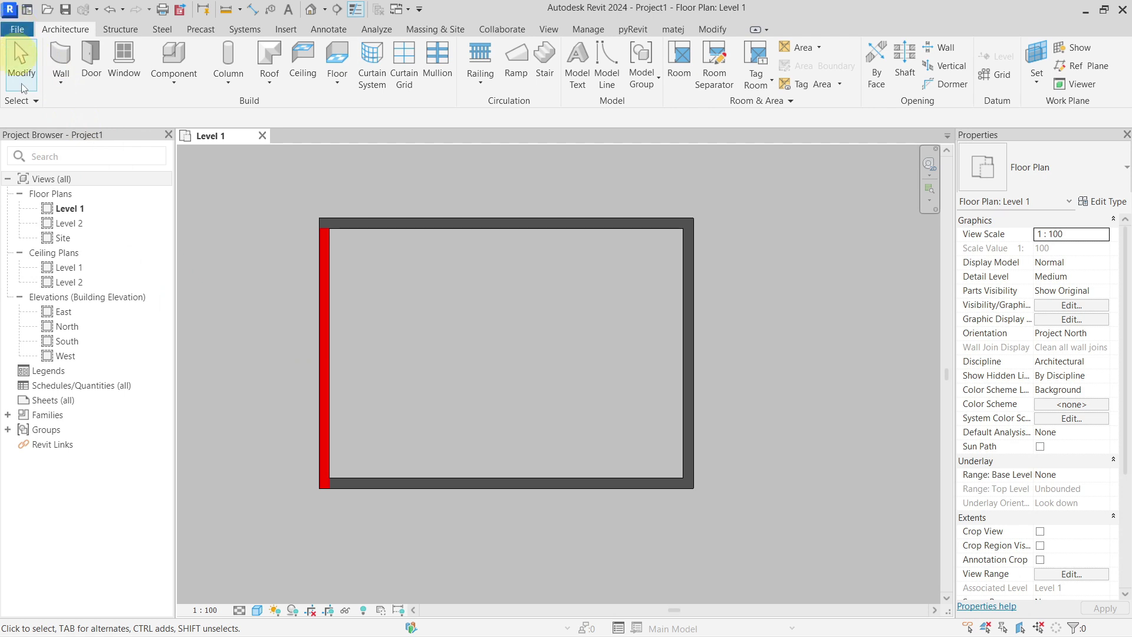
# Step: Open the DWG Export dialog for Floor Plan: Level 1 from File > Export > CAD Formats
pyautogui.click(17, 29)
pyautogui.moveTo(60, 259)
pyautogui.moveTo(238, 101)
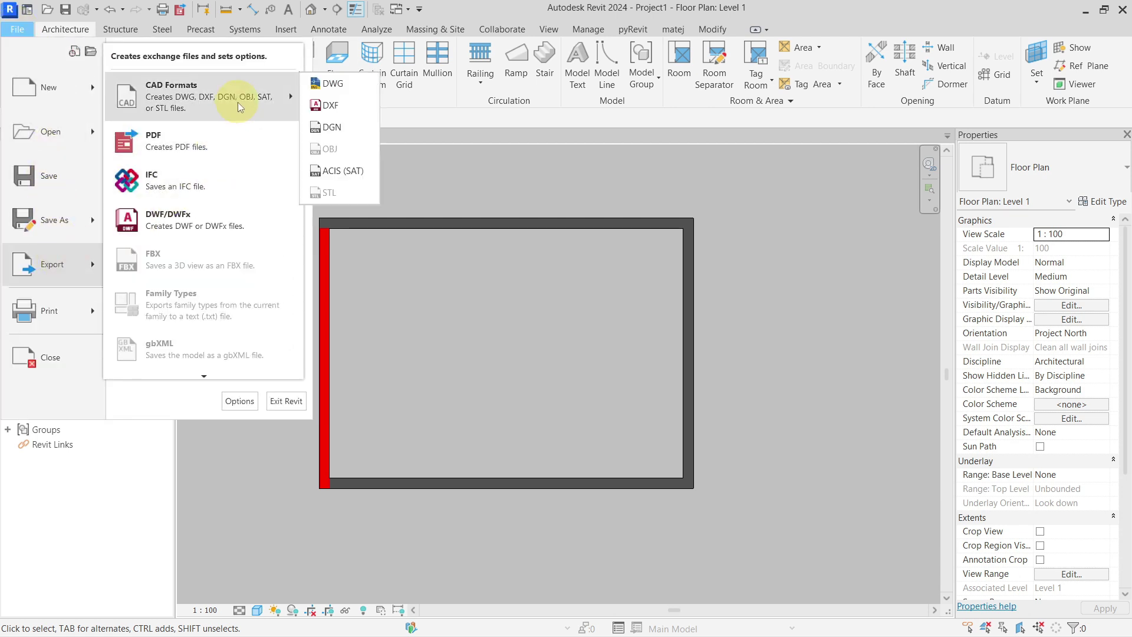
pyautogui.click(344, 86)
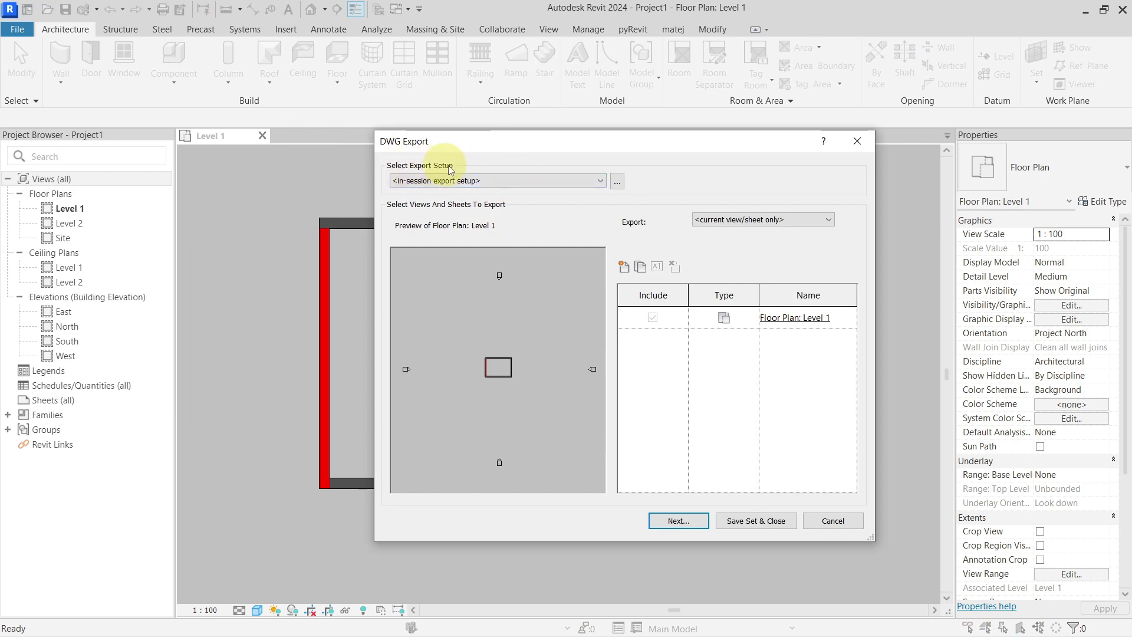
# Step: Open and close the export setup settings, then cancel the DWG export without exporting
pyautogui.click(618, 183)
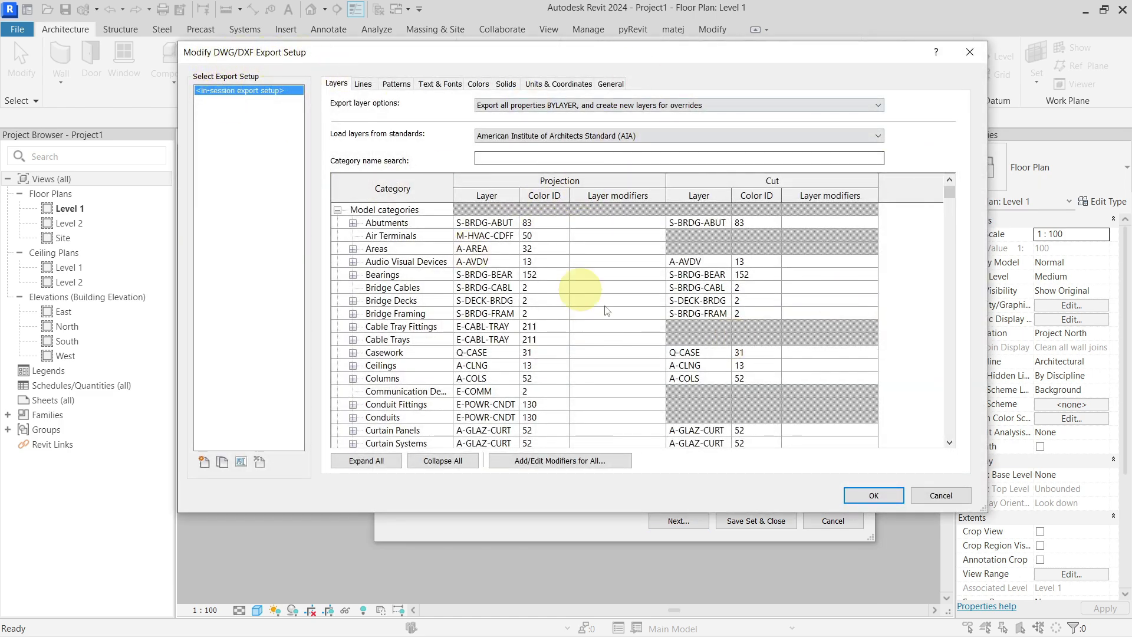
pyautogui.click(972, 55)
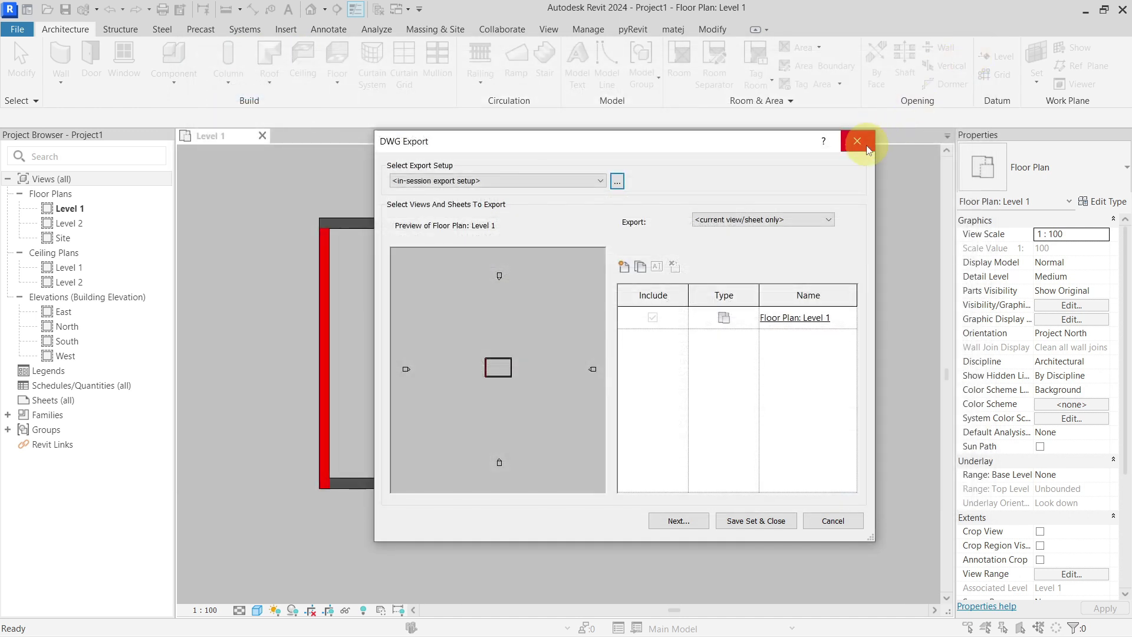
pyautogui.click(861, 140)
# Step: Bring up the DWG/DXF export setups from File > Export > Options, then dismiss them with Esc
pyautogui.click(25, 33)
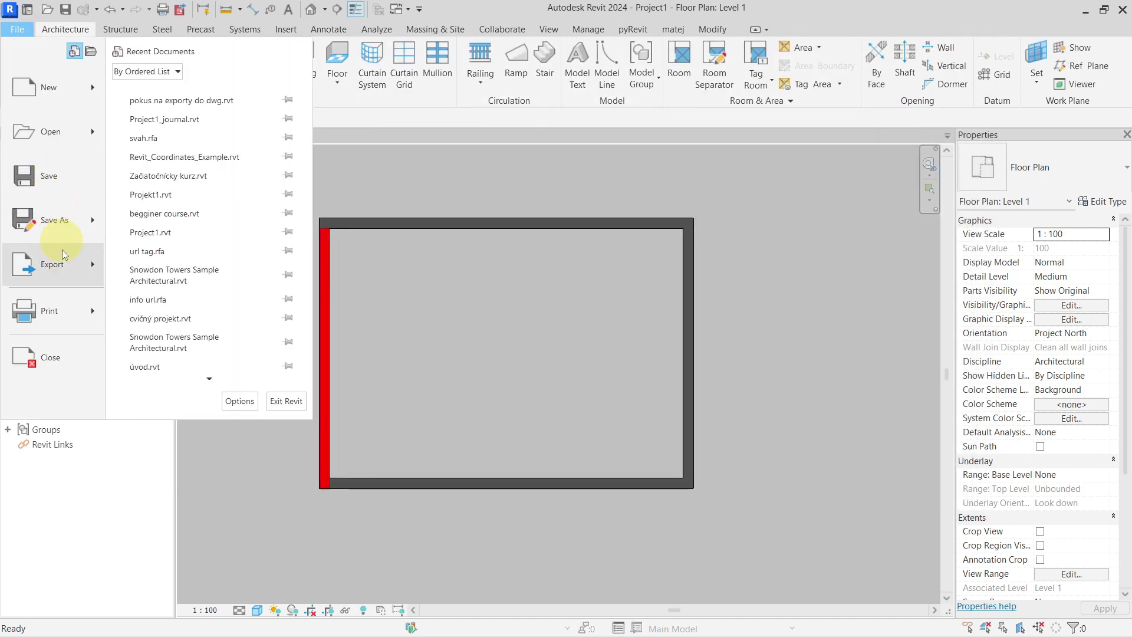
pyautogui.click(62, 261)
pyautogui.scroll(-3, 210, 375)
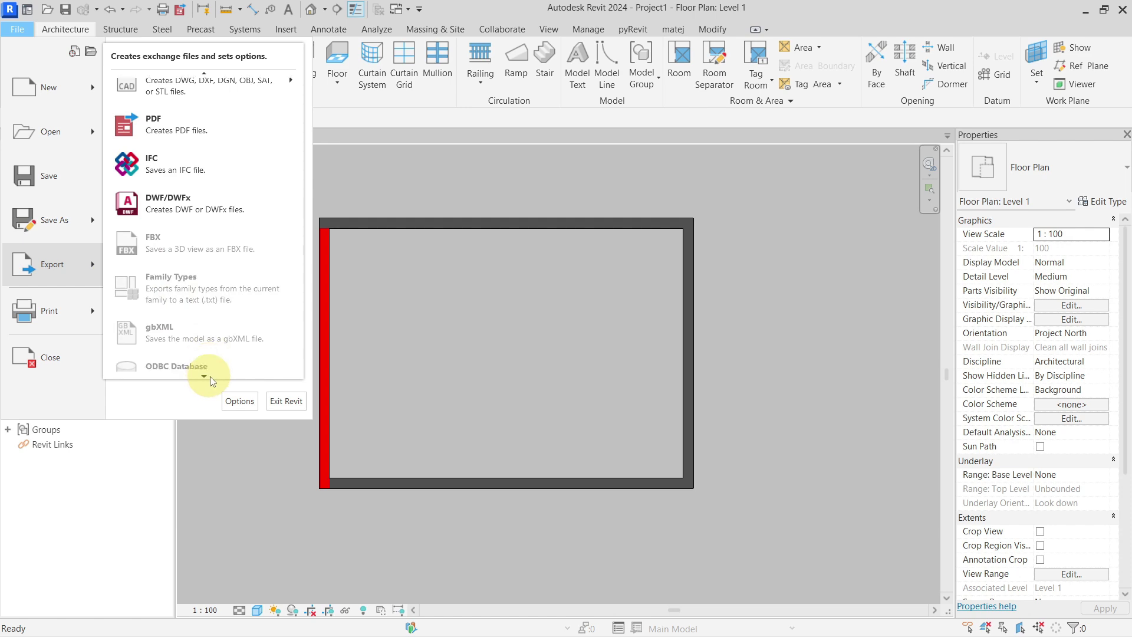
pyautogui.moveTo(208, 376)
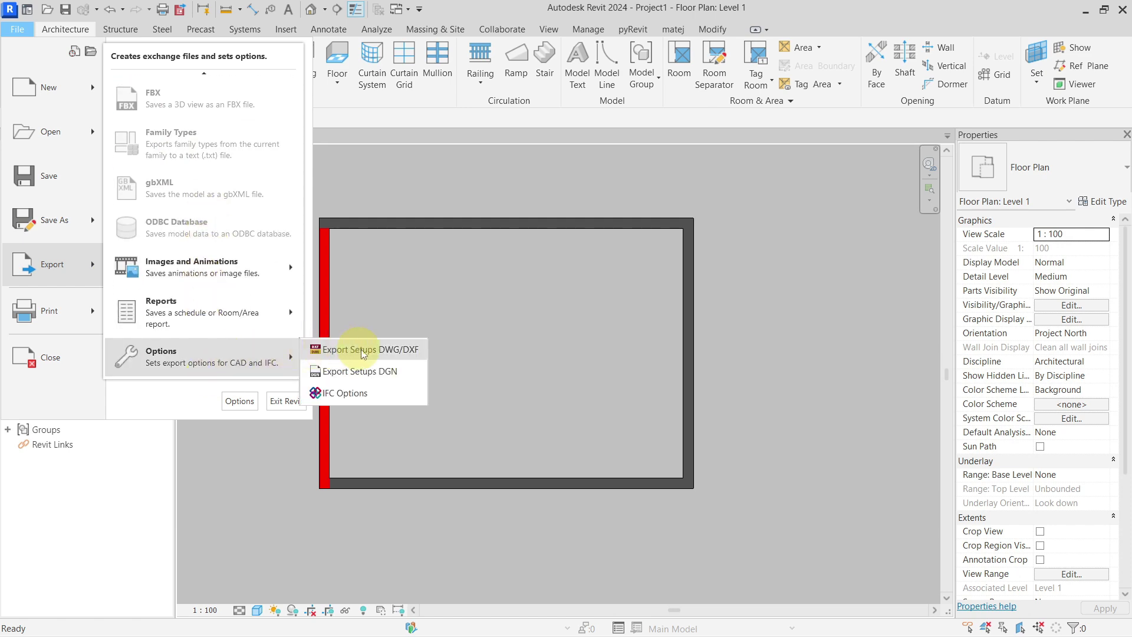
pyautogui.click(388, 350)
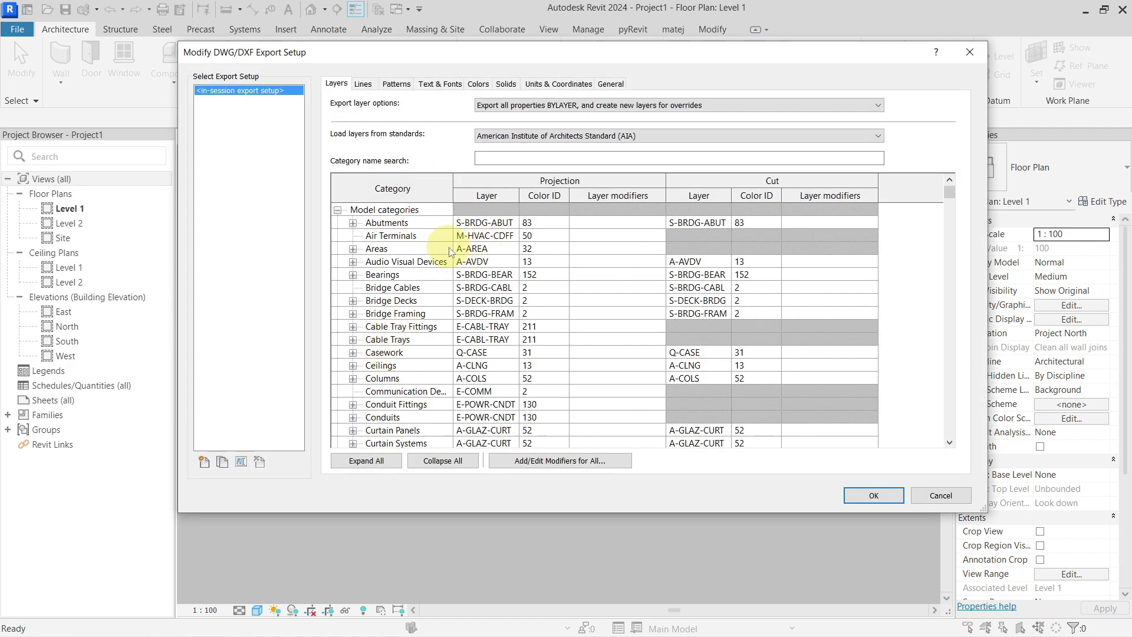
pyautogui.press('Escape')
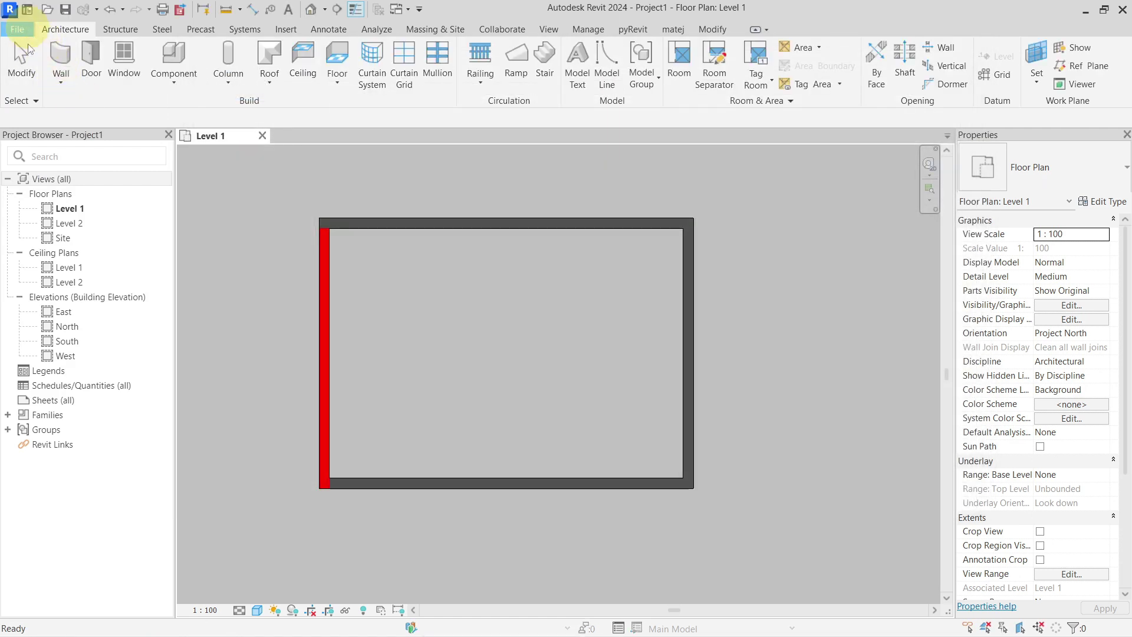
# Step: Start a new DWG export of the Level 1 floor plan
pyautogui.click(28, 33)
pyautogui.moveTo(53, 264)
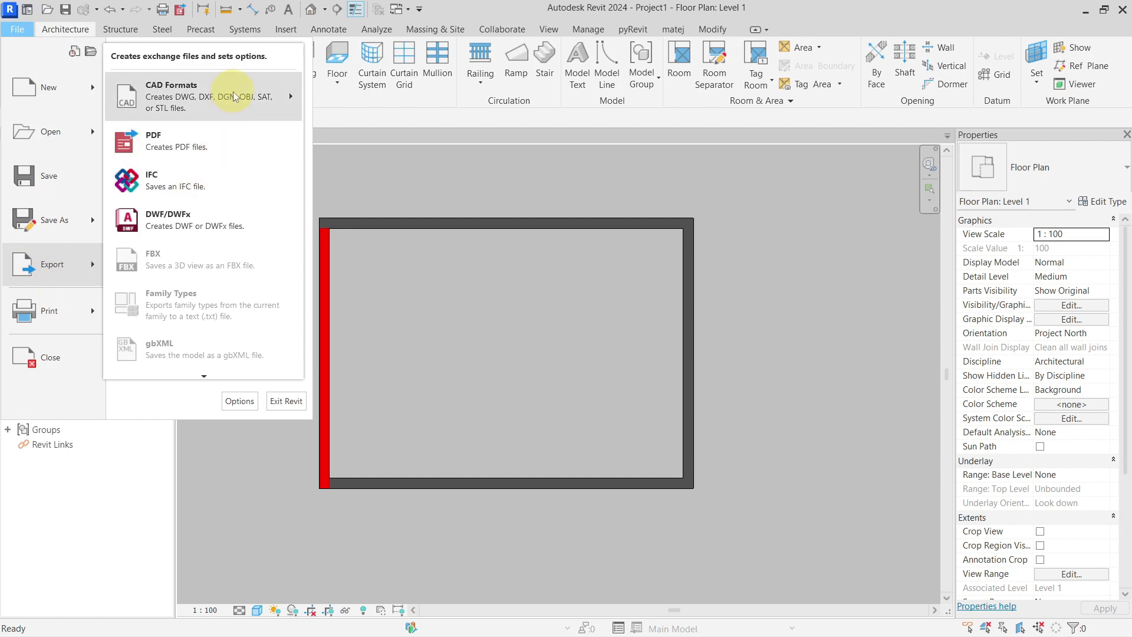
pyautogui.moveTo(233, 91)
pyautogui.click(340, 82)
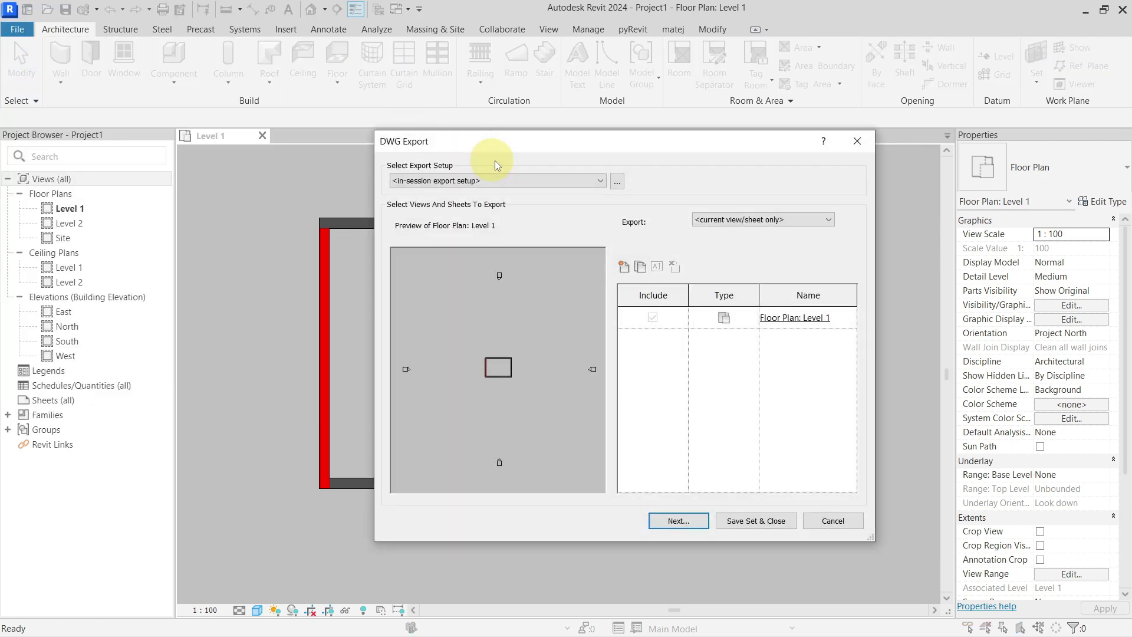
# Step: Open the export setup's layer settings and the list of layer standards
pyautogui.click(615, 183)
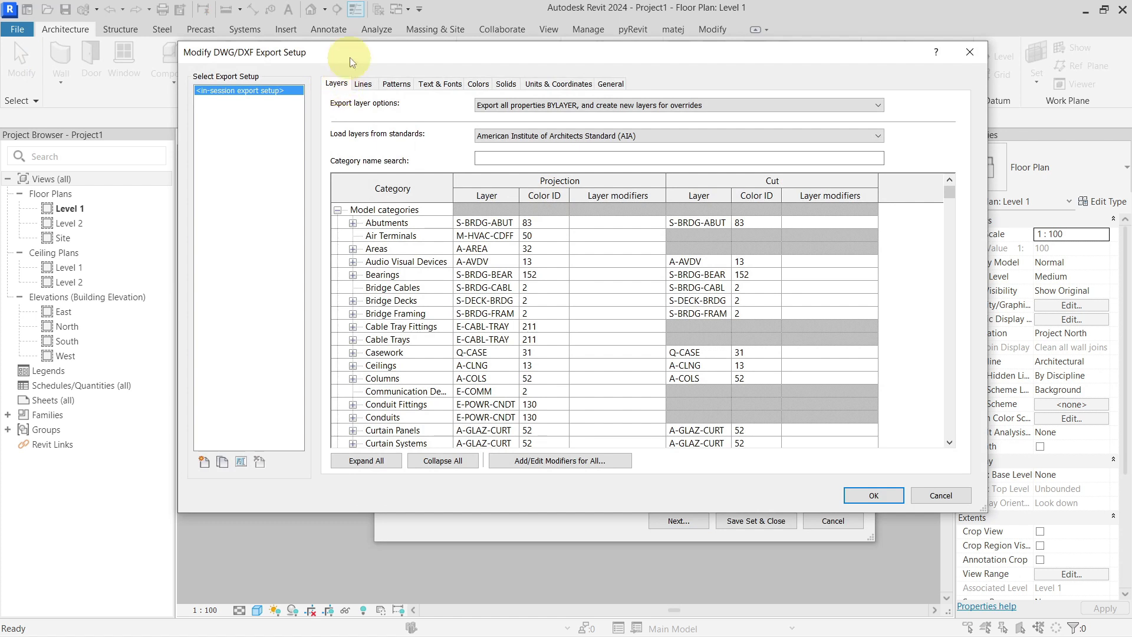
pyautogui.moveTo(349, 58); pyautogui.dragTo(377, 66)
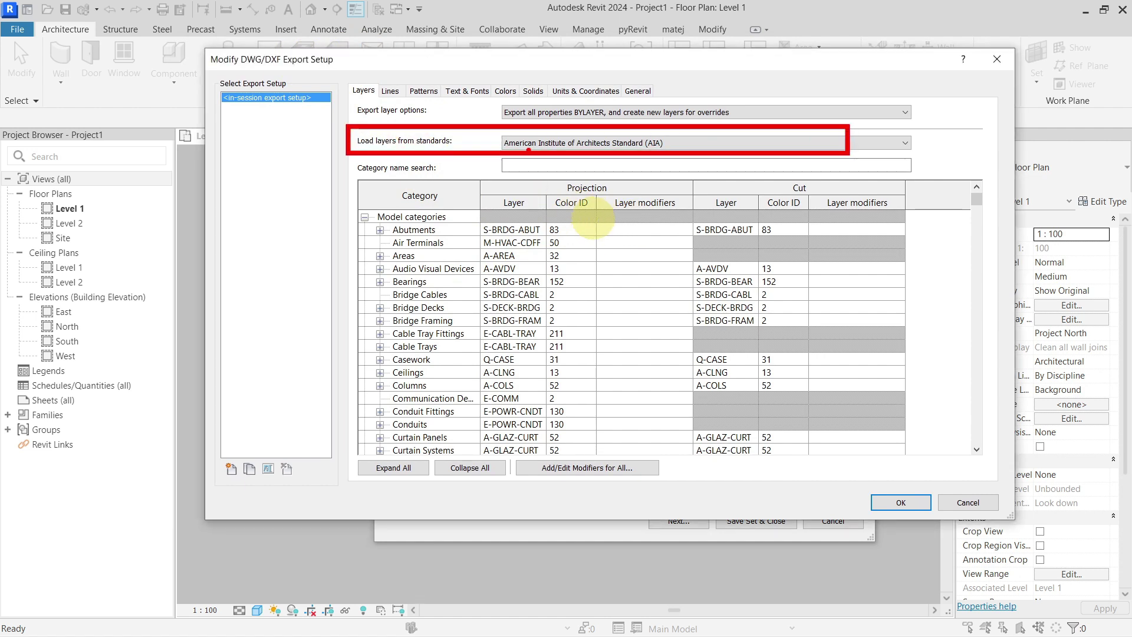
pyautogui.click(678, 143)
pyautogui.click(658, 164)
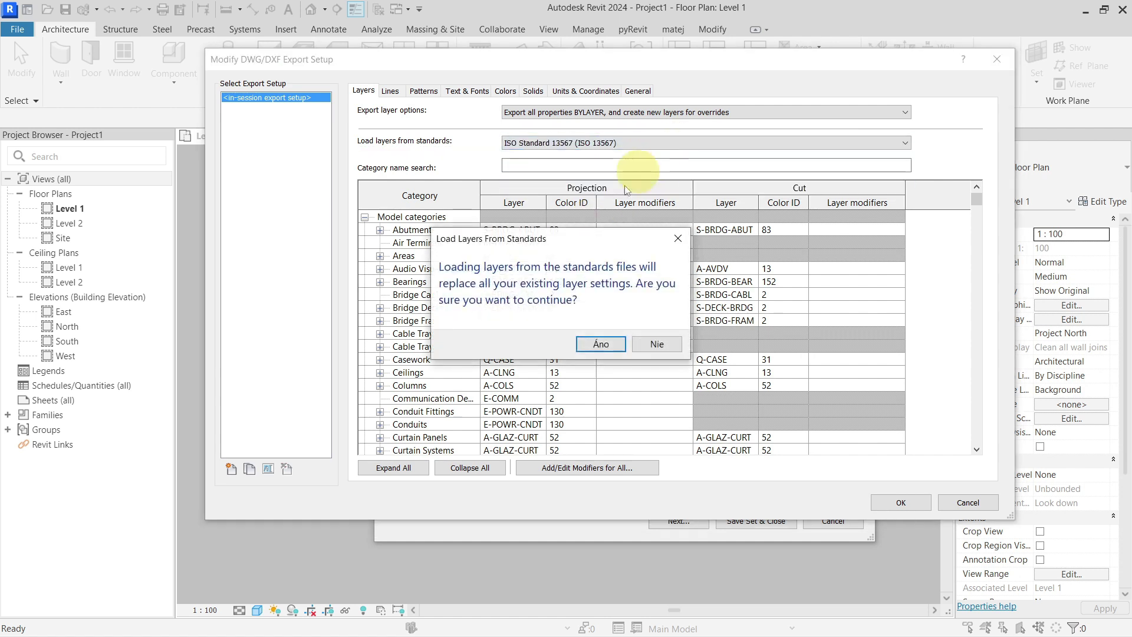
pyautogui.click(540, 341)
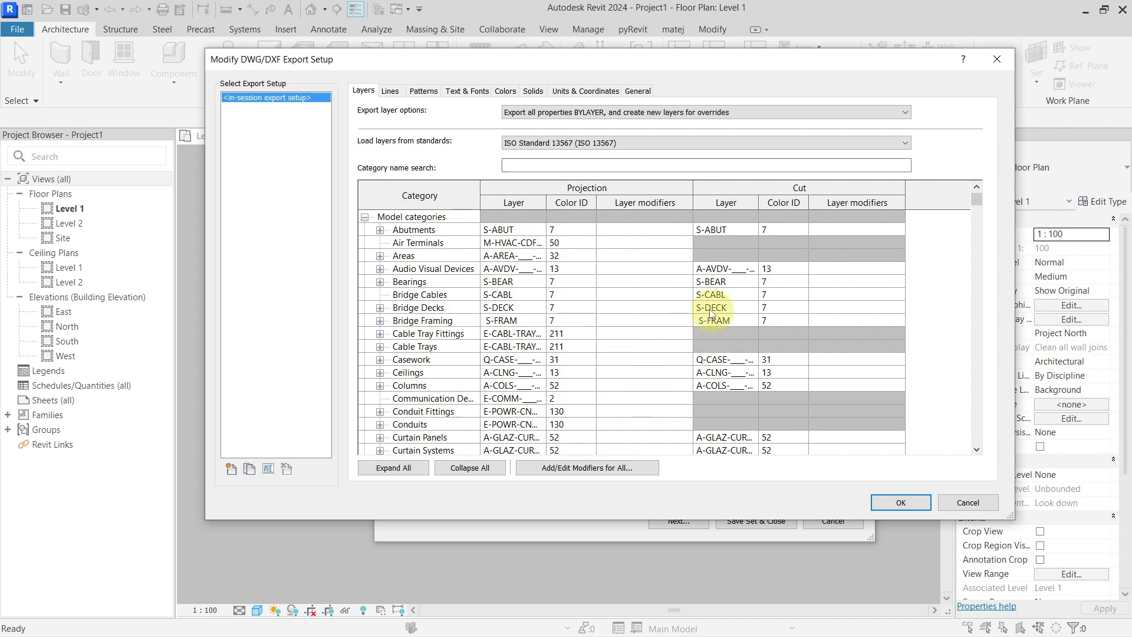
pyautogui.click(637, 144)
pyautogui.click(635, 171)
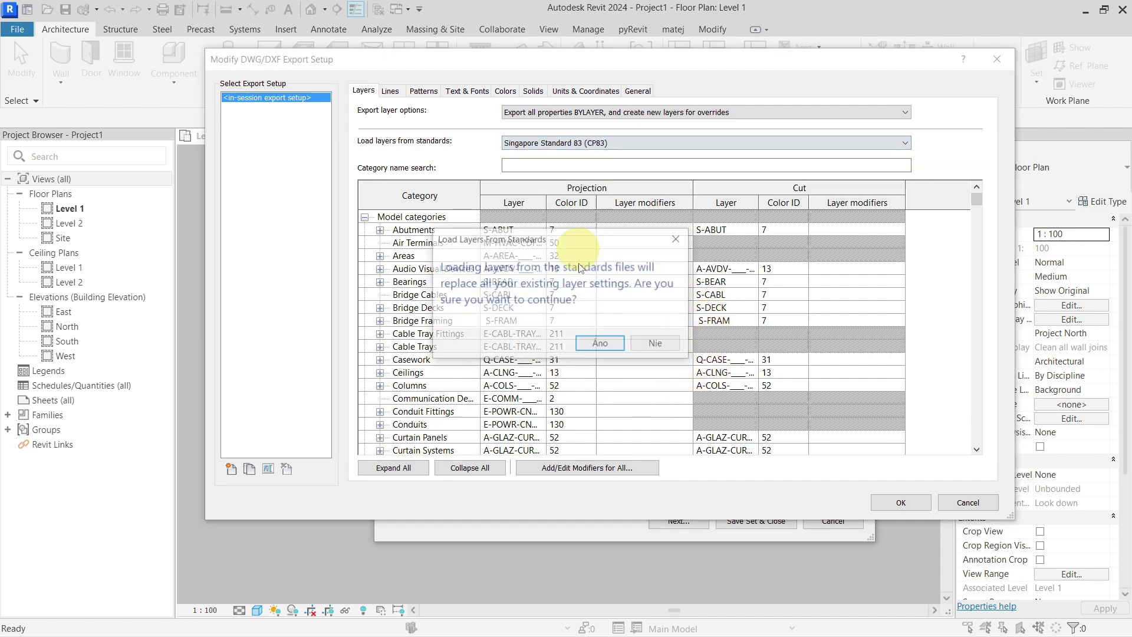
pyautogui.click(584, 345)
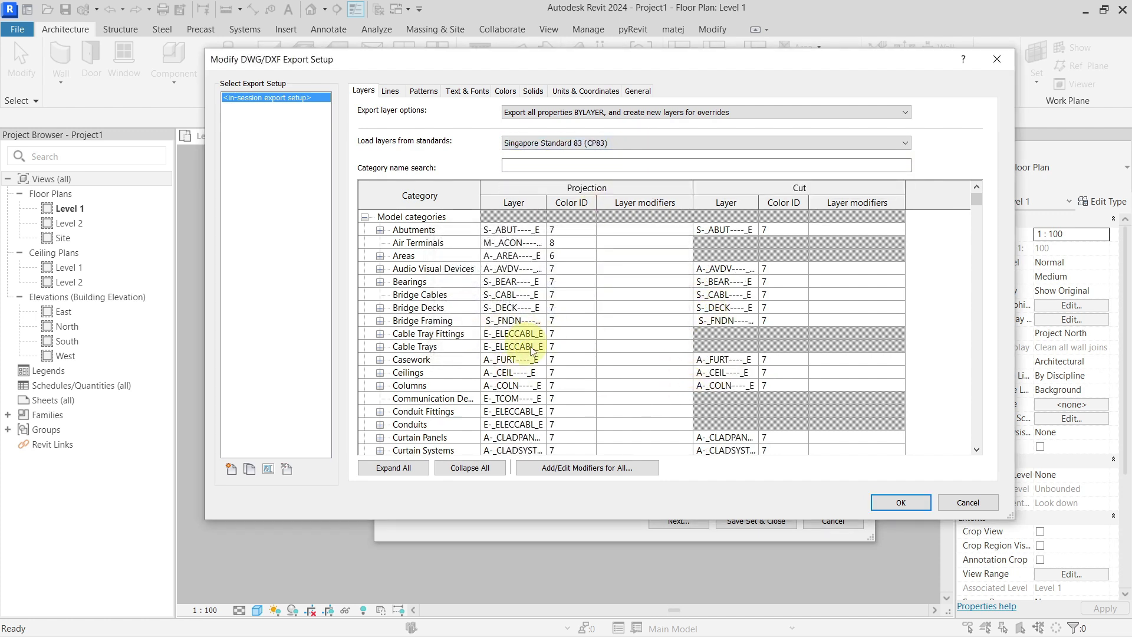
pyautogui.click(617, 138)
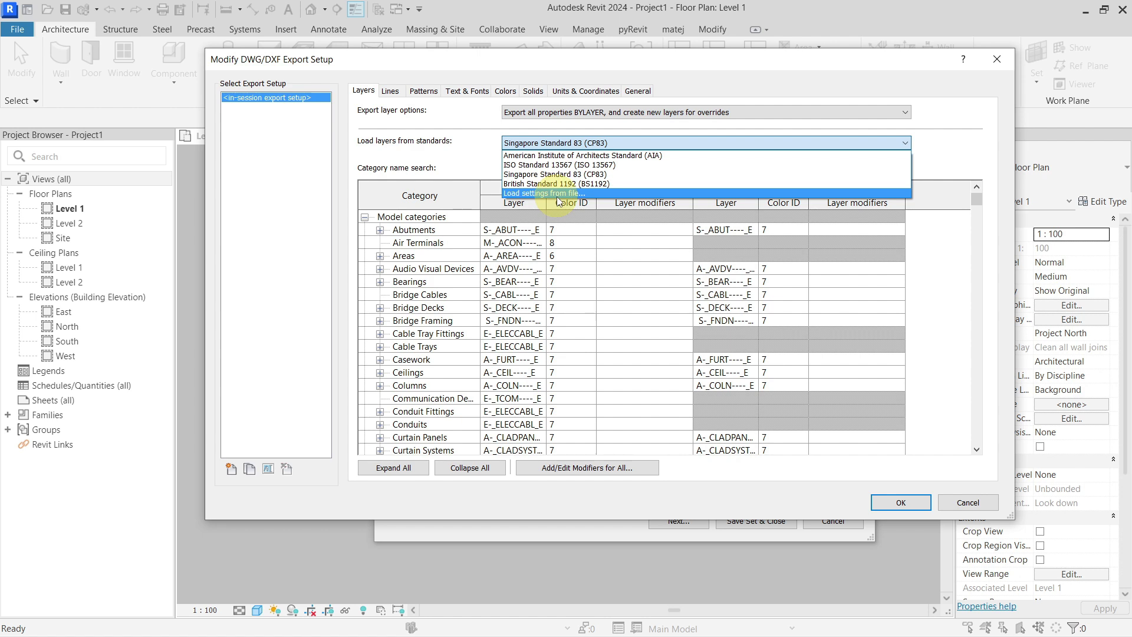
pyautogui.click(607, 157)
pyautogui.click(599, 345)
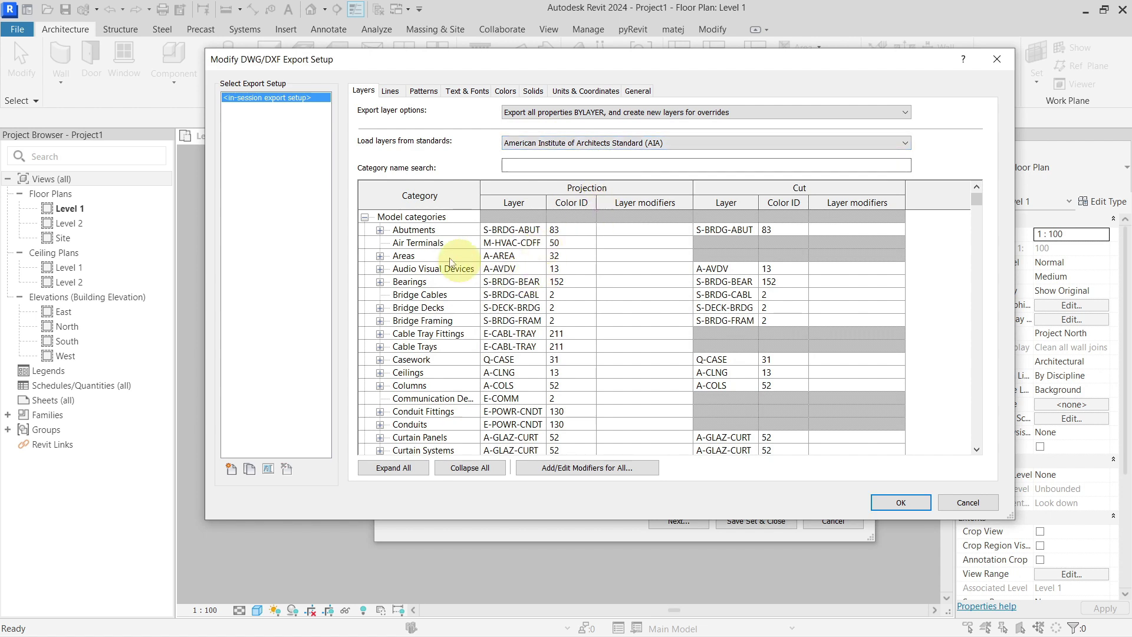
pyautogui.click(365, 217)
# Step: Collapse and re-expand the Annotation and Analytical model category groups, then select a category row
pyautogui.click(365, 230)
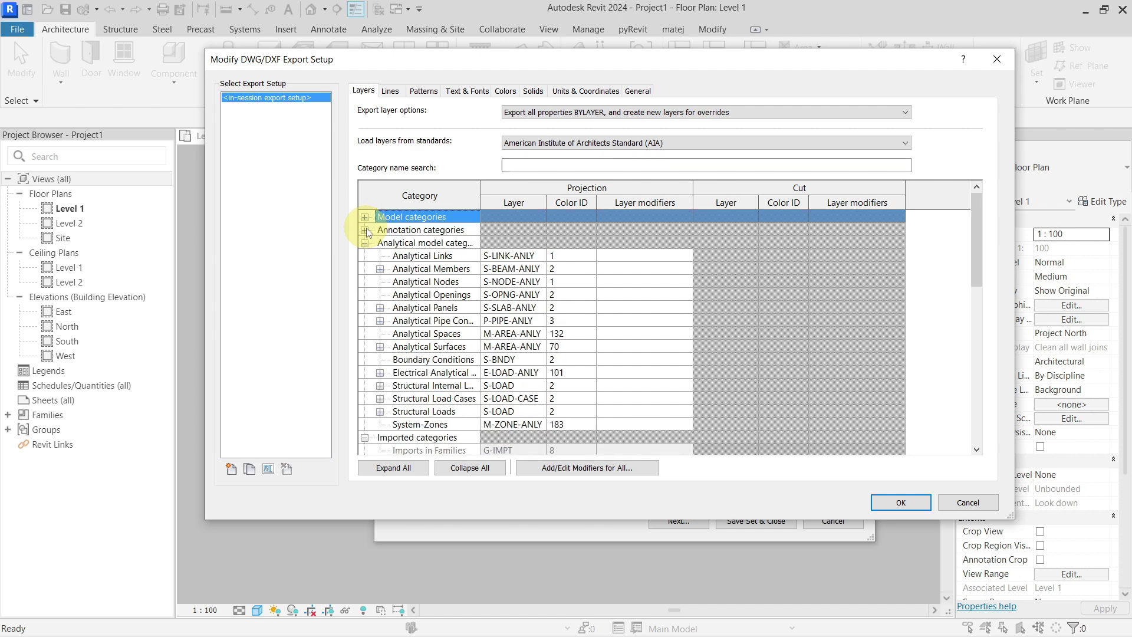
pyautogui.click(365, 243)
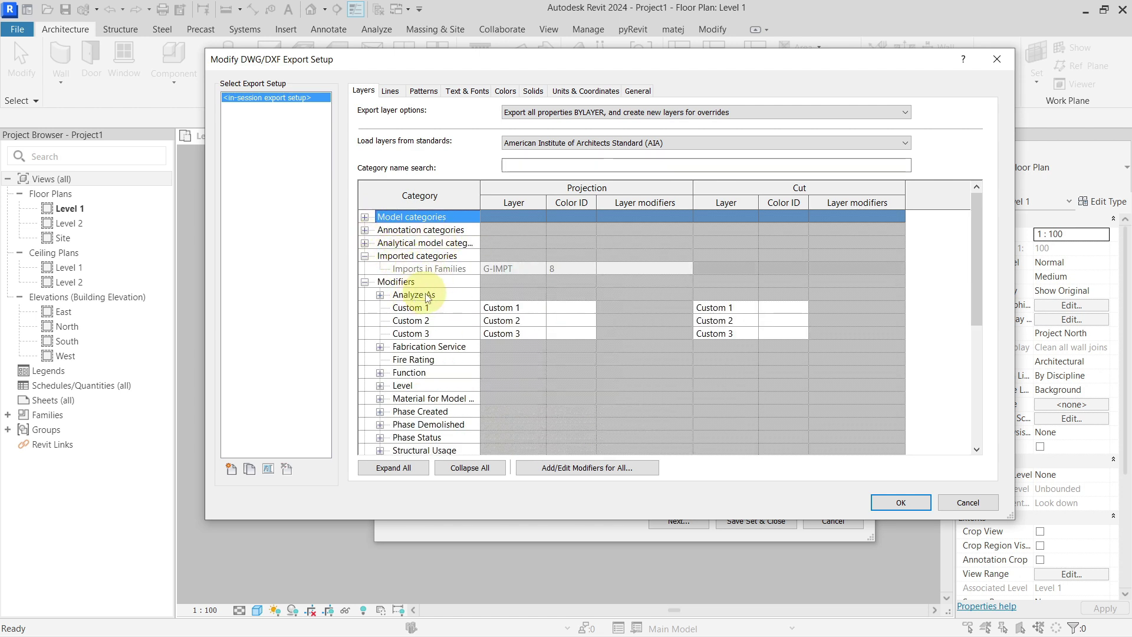
pyautogui.scroll(-4, 428, 297)
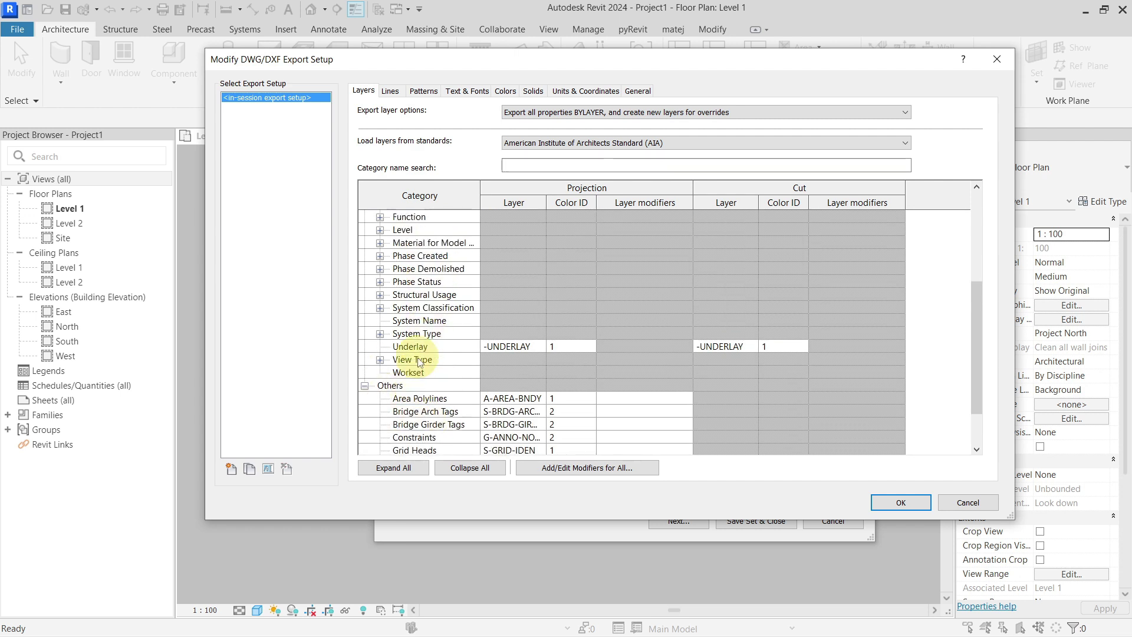
pyautogui.scroll(4, 420, 363)
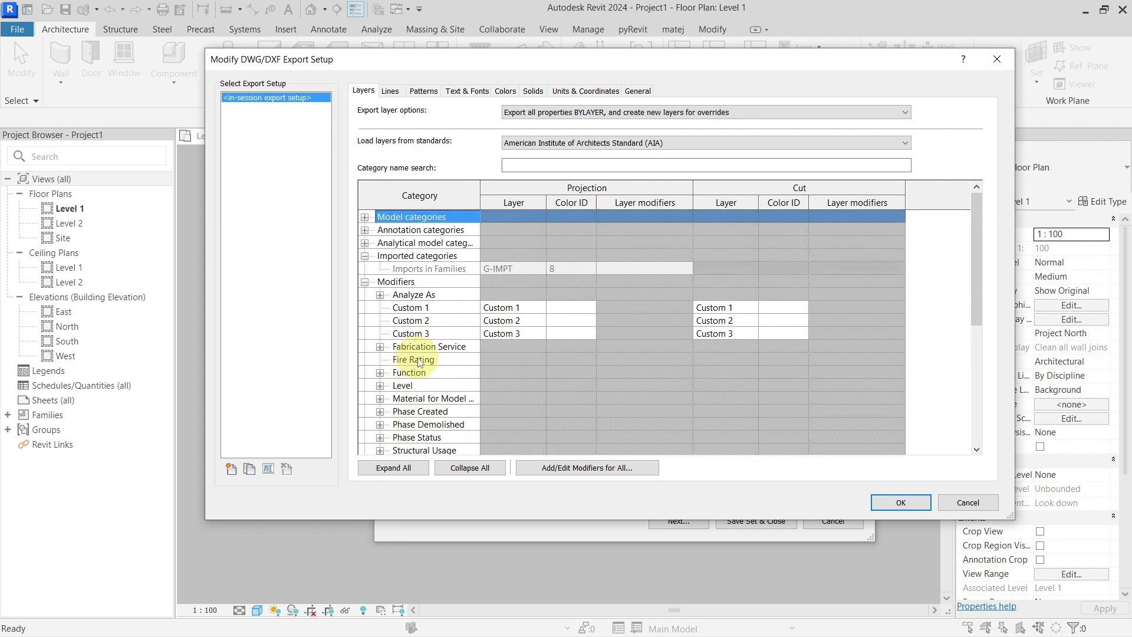
pyautogui.click(365, 242)
pyautogui.click(365, 229)
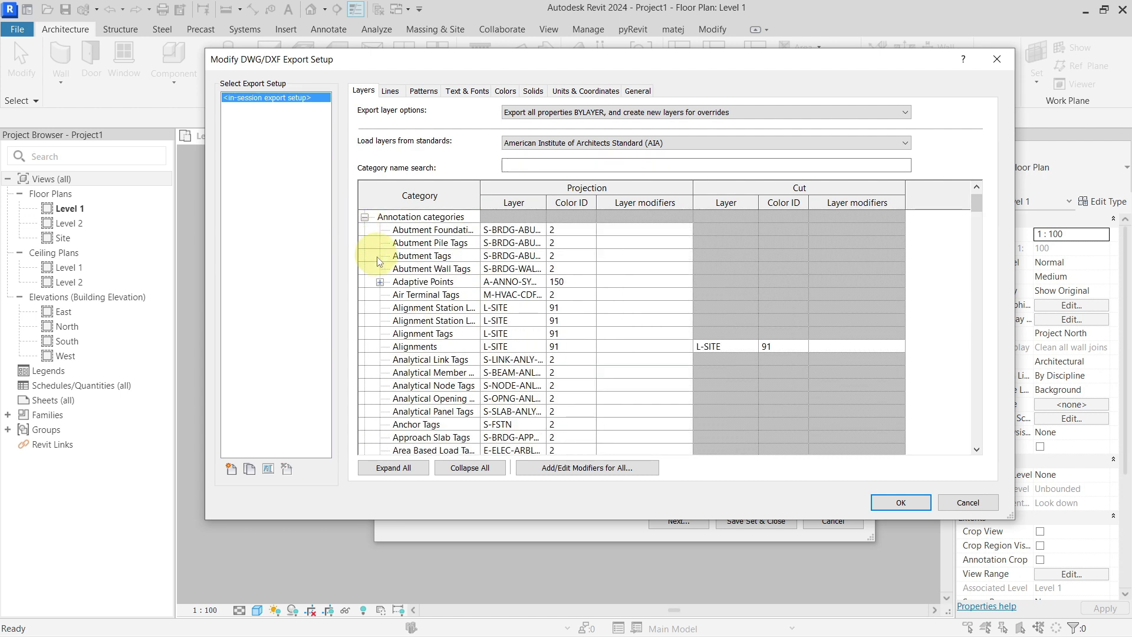
pyautogui.click(365, 217)
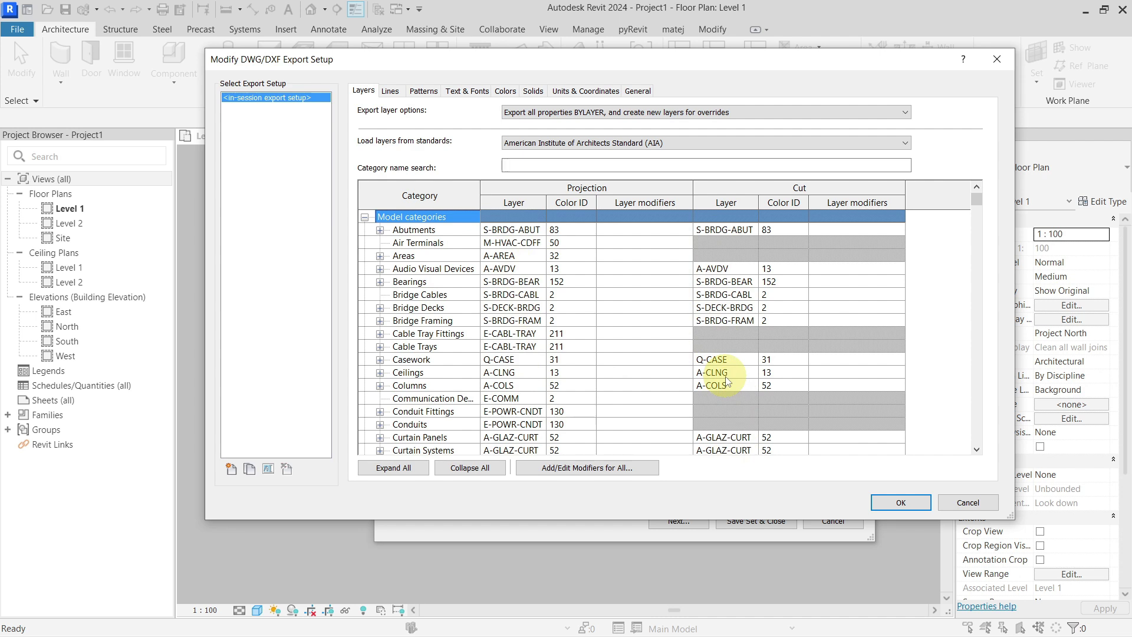
pyautogui.click(463, 309)
# Step: Jump to Walls to review its projection and cut layer columns, then close the export dialogs
pyautogui.press('w')
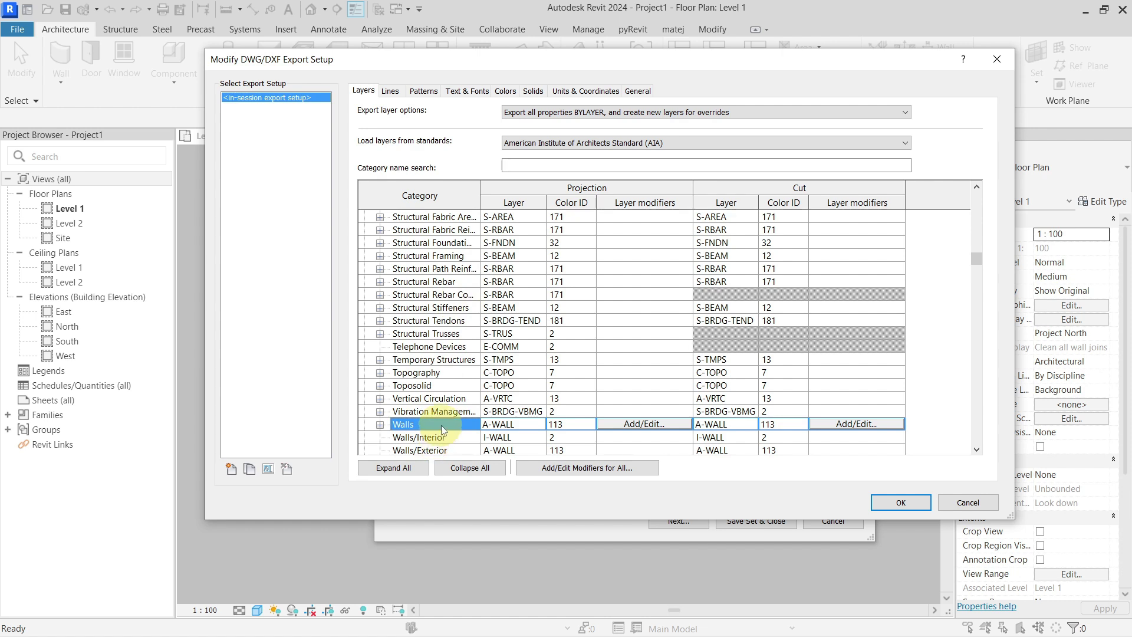
pyautogui.scroll(-2, 436, 426)
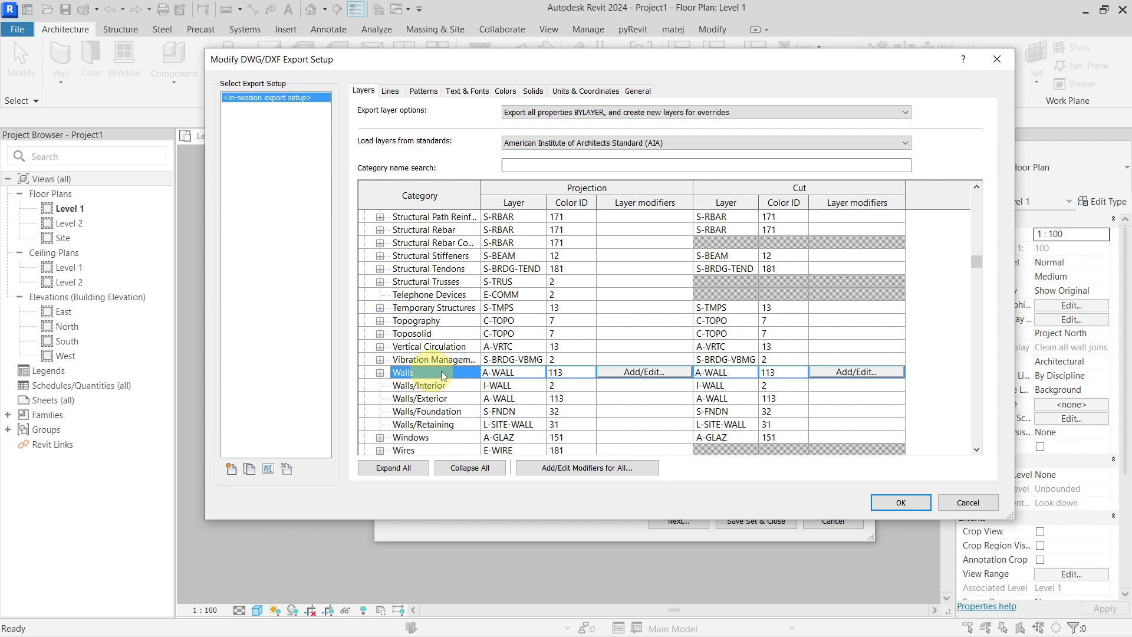
pyautogui.moveTo(482, 170)
pyautogui.mouseDown()
pyautogui.moveTo(592, 217)
pyautogui.moveTo(700, 218)
pyautogui.mouseUp()
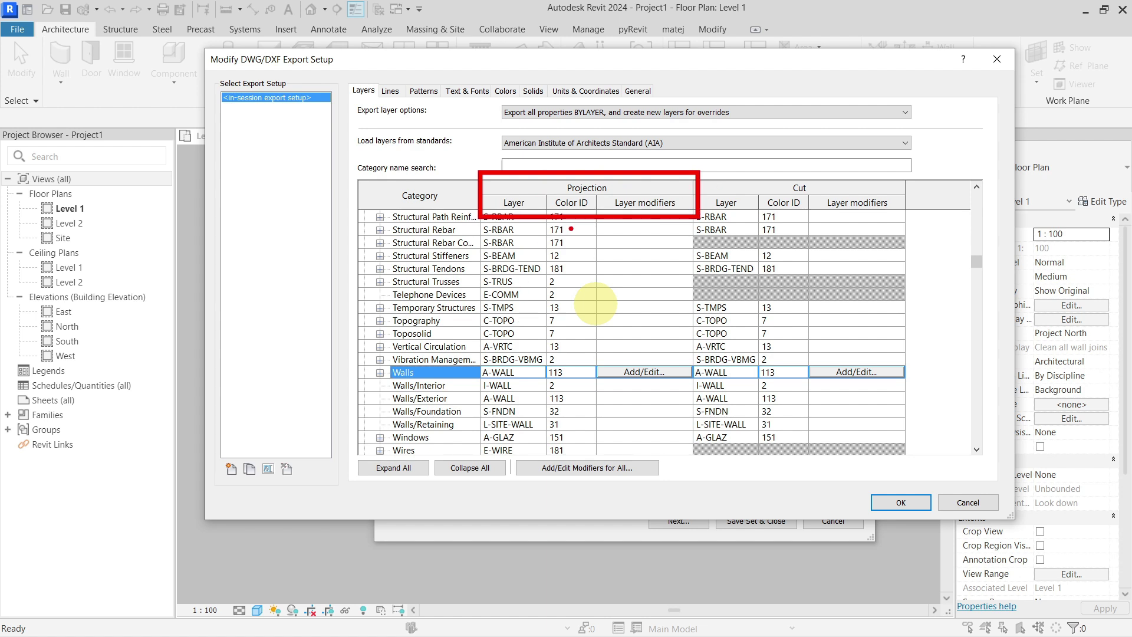
pyautogui.moveTo(734, 183); pyautogui.dragTo(928, 218)
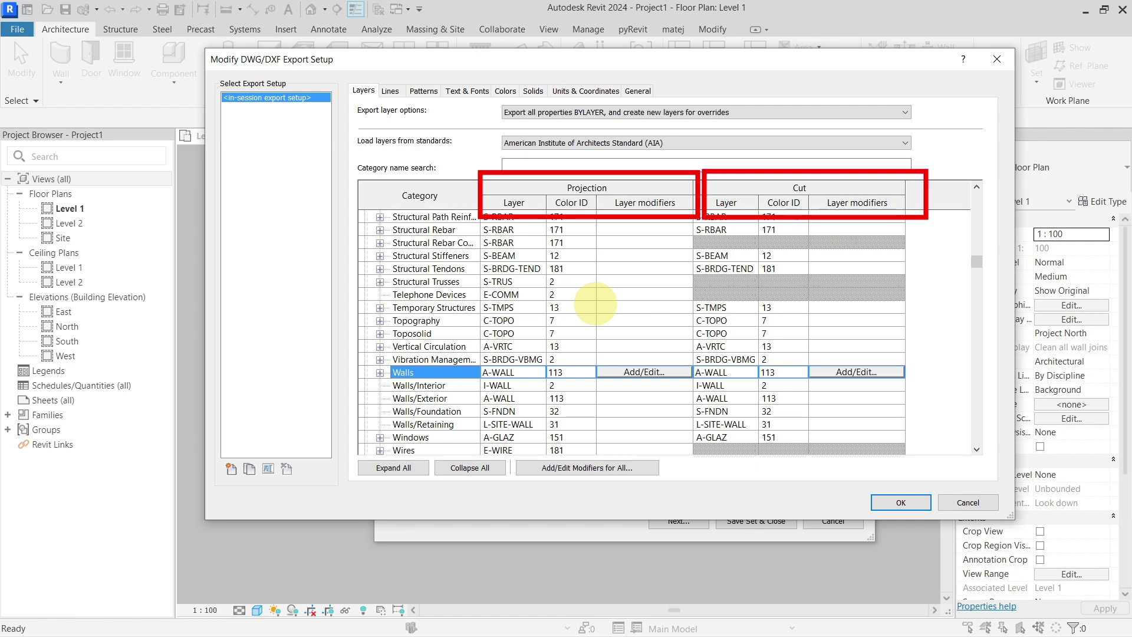
pyautogui.press('Escape')
pyautogui.press('Escape')
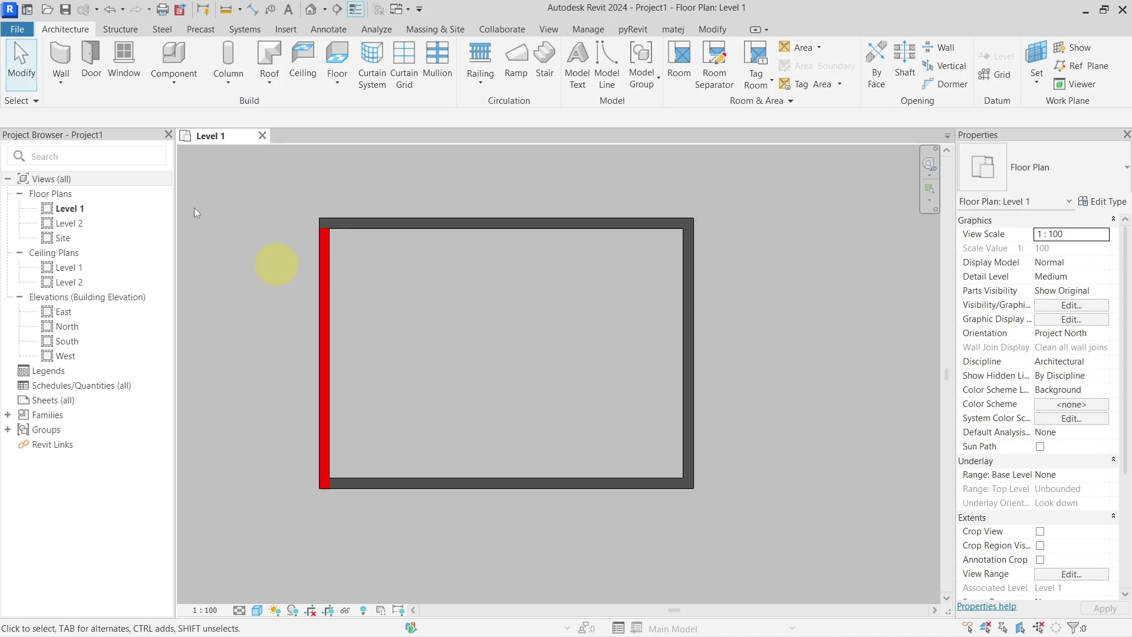
# Step: Reopen the DWG export layer setup for the Level 1 floor plan
pyautogui.click(17, 29)
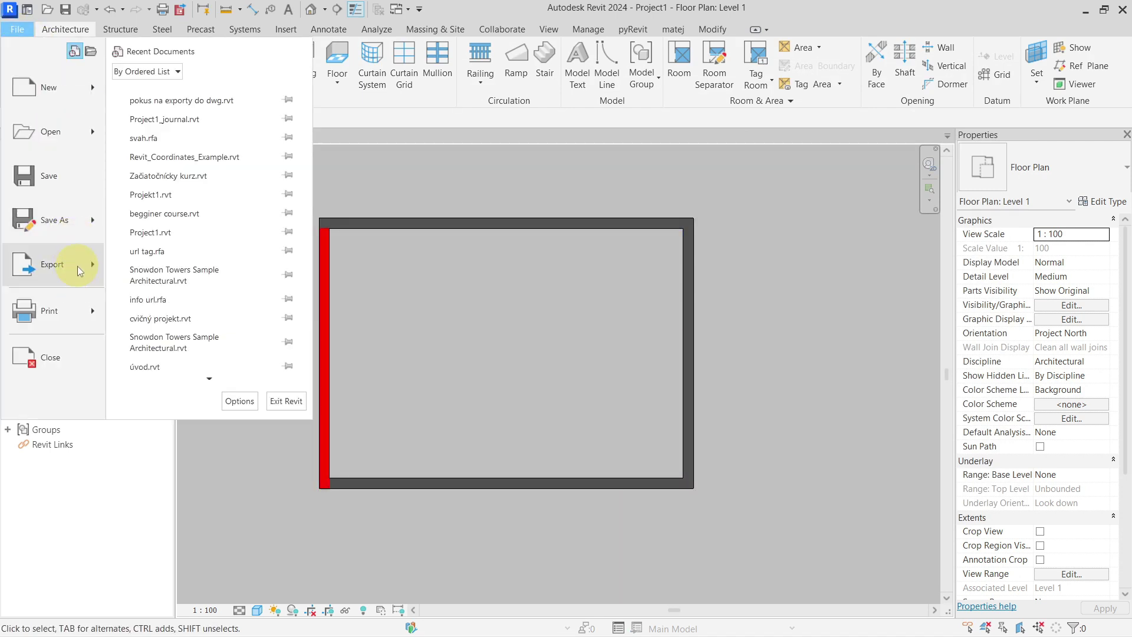
pyautogui.click(341, 84)
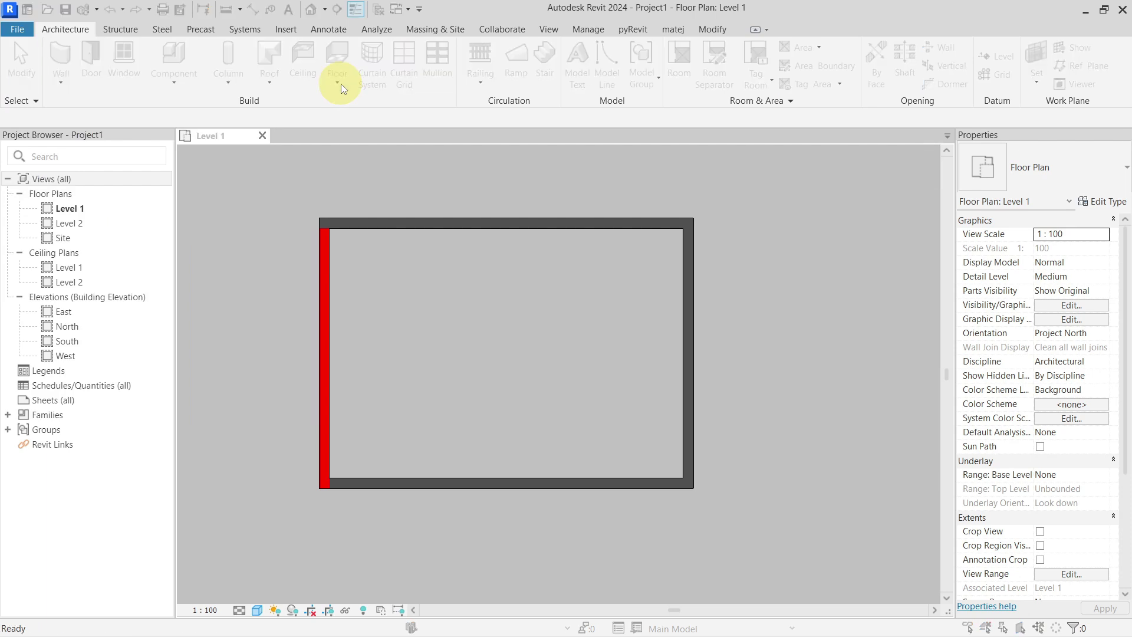
pyautogui.click(614, 184)
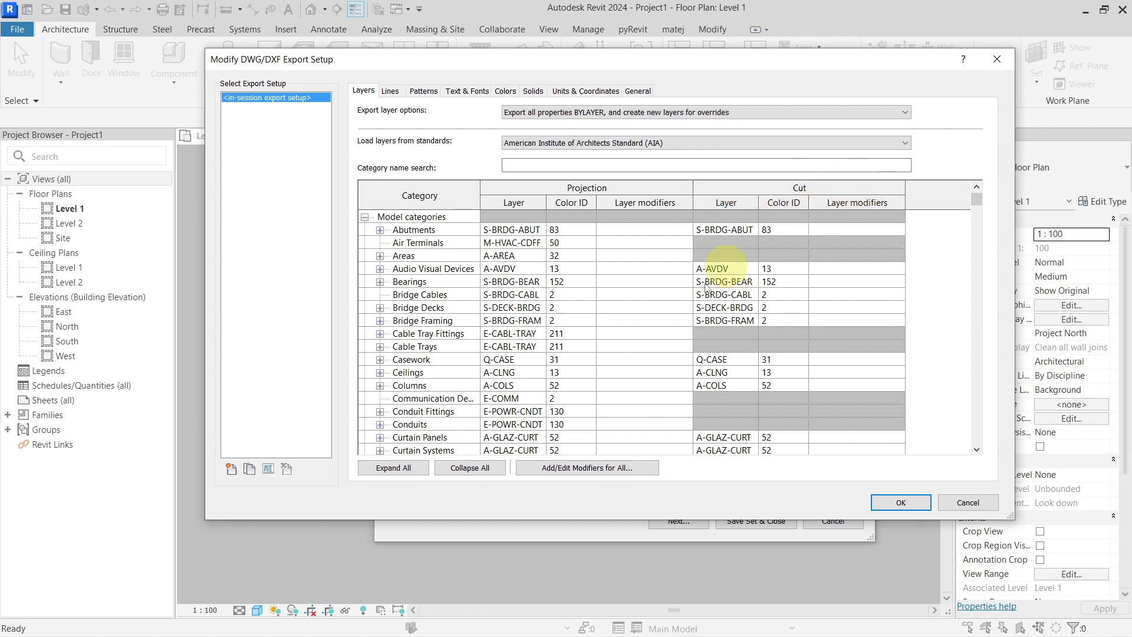
# Step: Go to the Walls category and open its cut layer modifiers
pyautogui.click(363, 321)
pyautogui.press('w')
pyautogui.scroll(-2, 657, 404)
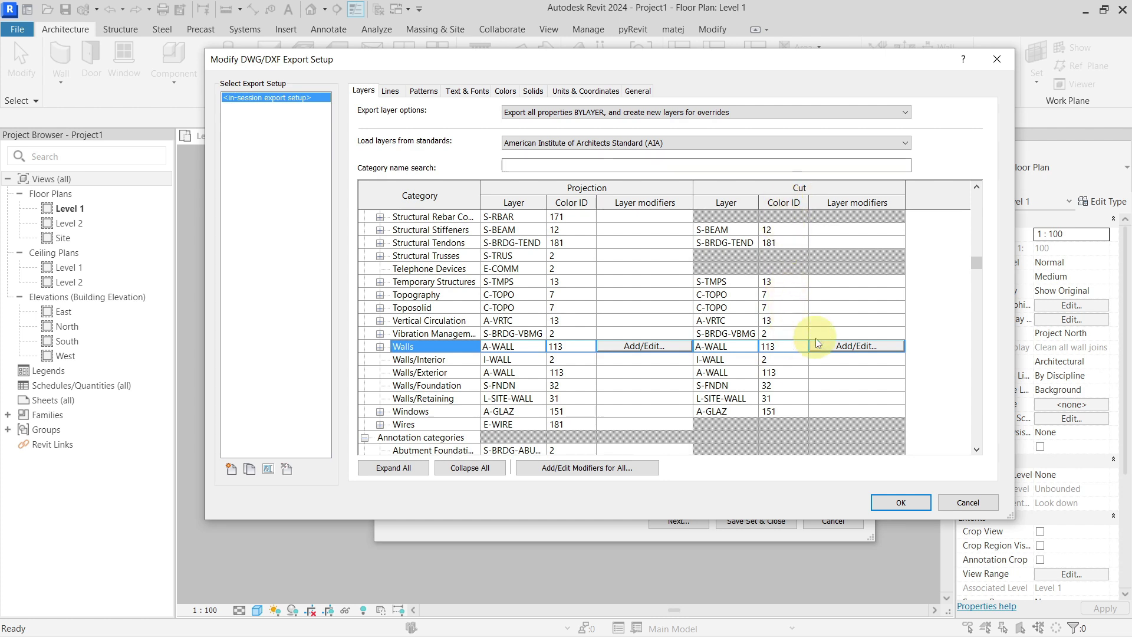
pyautogui.moveTo(681, 59); pyautogui.dragTo(660, 59)
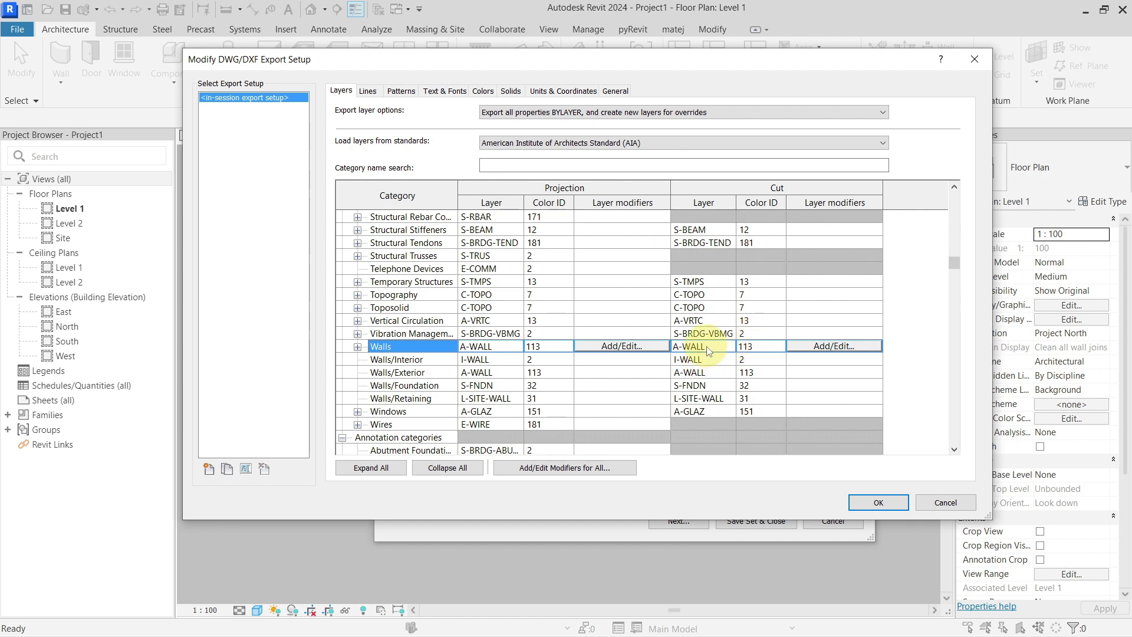
pyautogui.moveTo(740, 65); pyautogui.dragTo(718, 61)
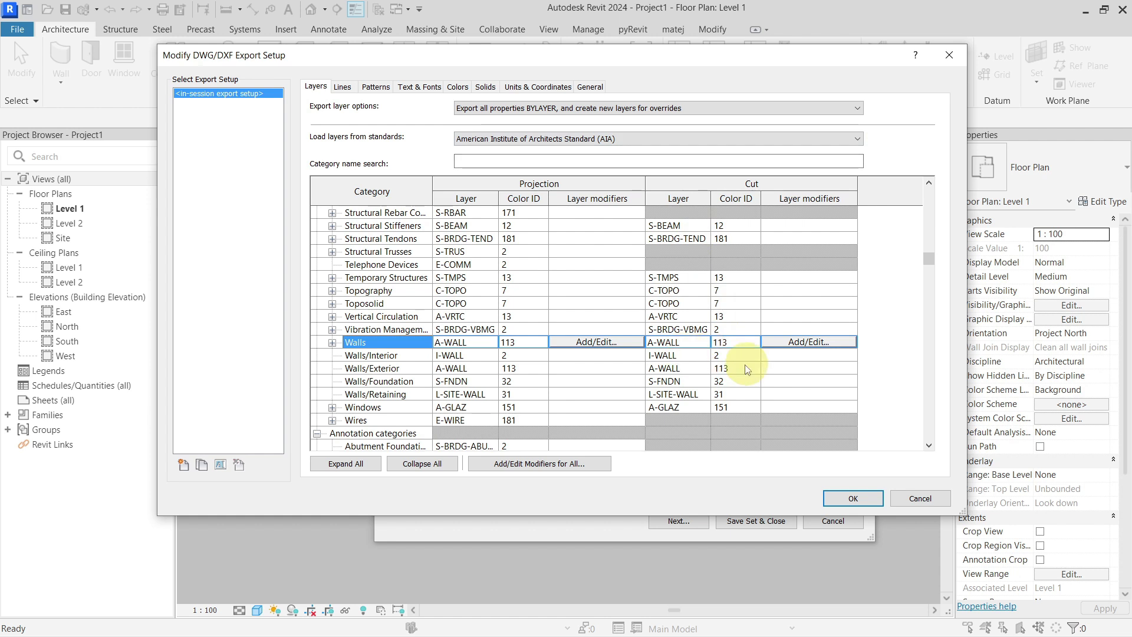
pyautogui.click(801, 341)
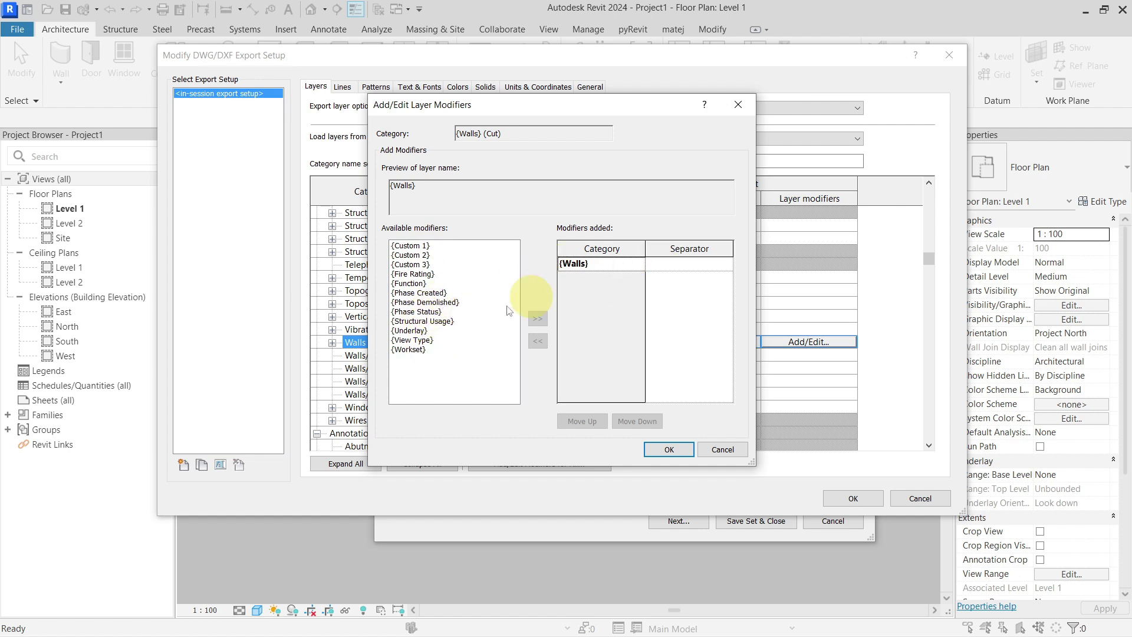
pyautogui.click(423, 313)
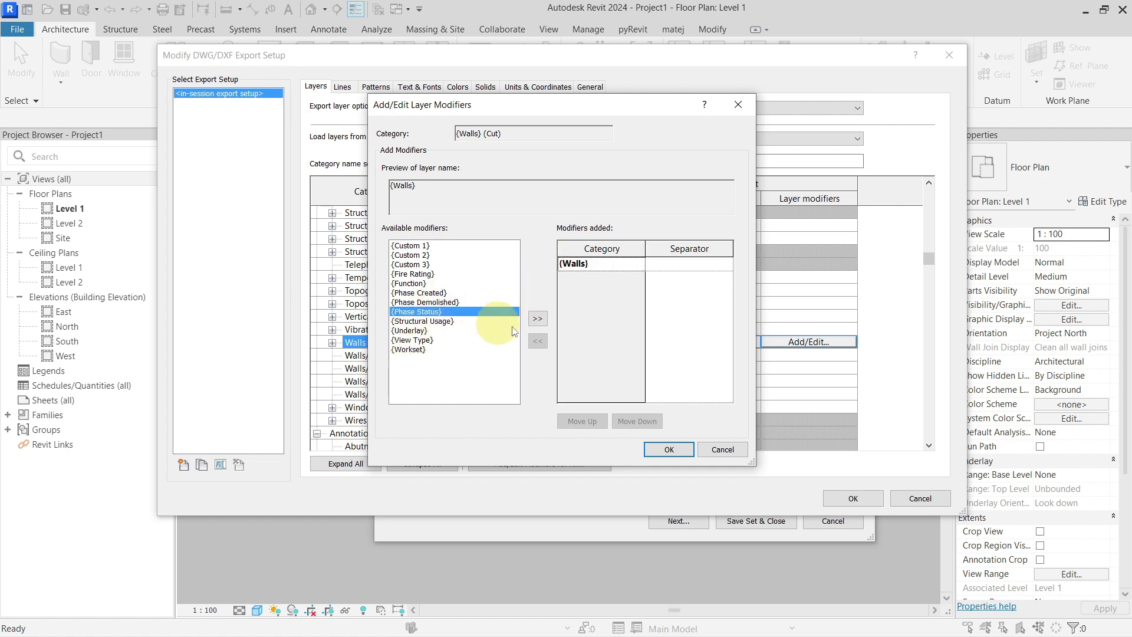
pyautogui.click(537, 319)
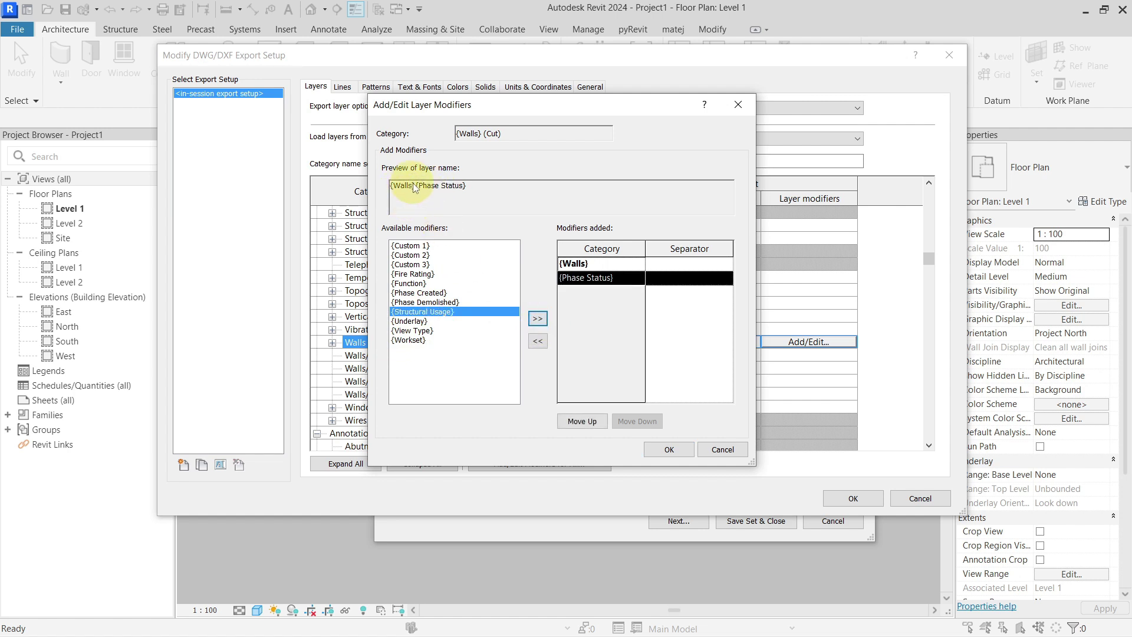
pyautogui.moveTo(664, 105); pyautogui.dragTo(557, 108)
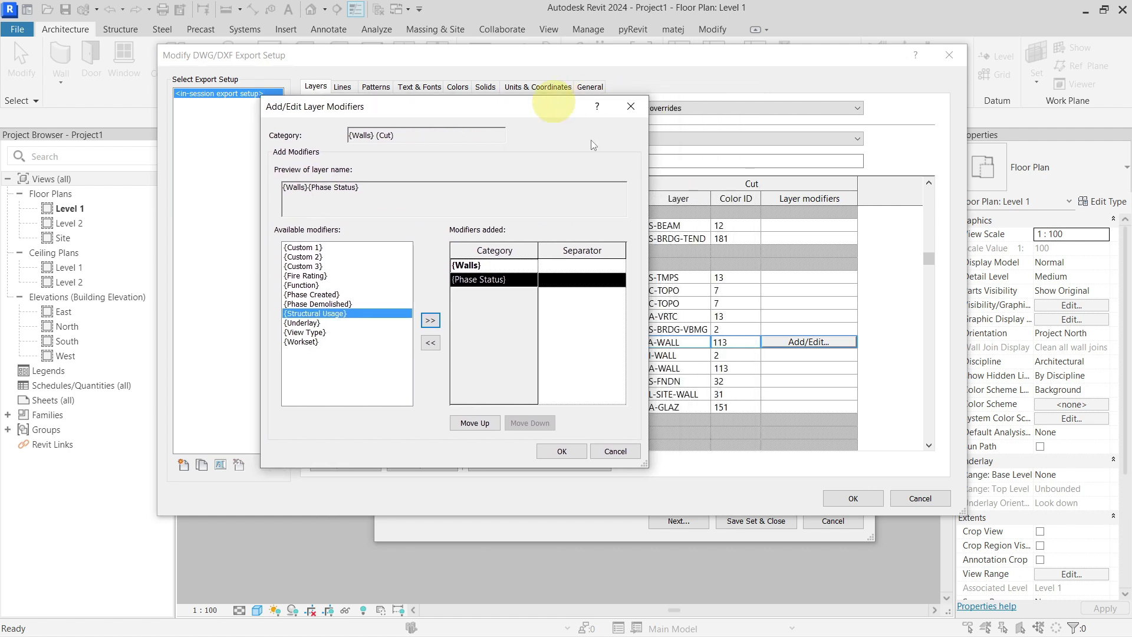
pyautogui.click(431, 343)
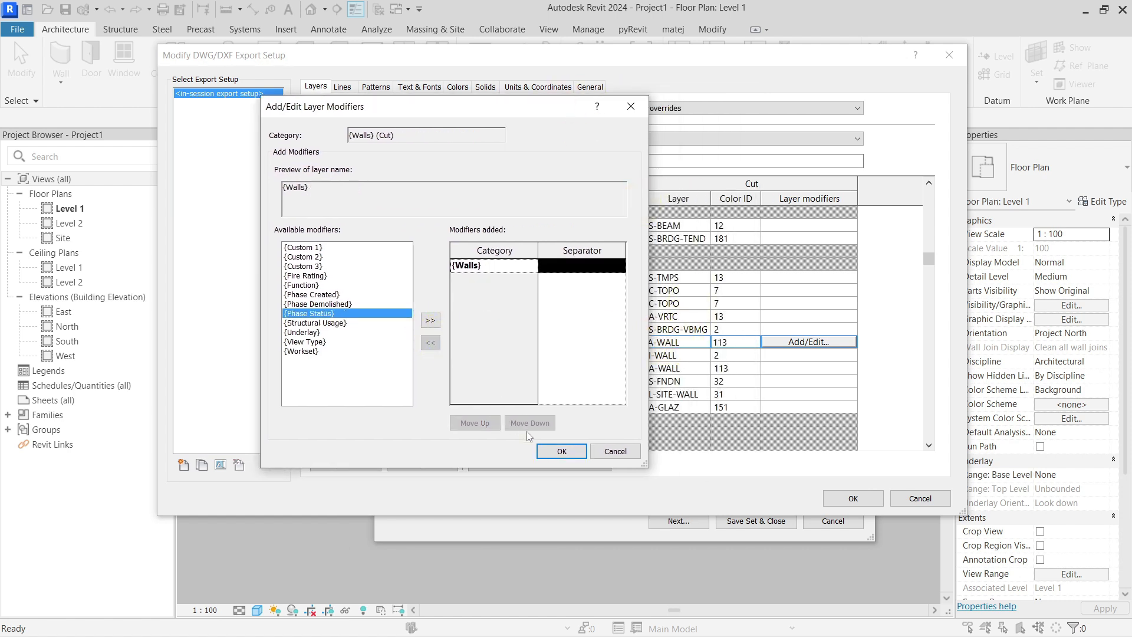
pyautogui.click(552, 451)
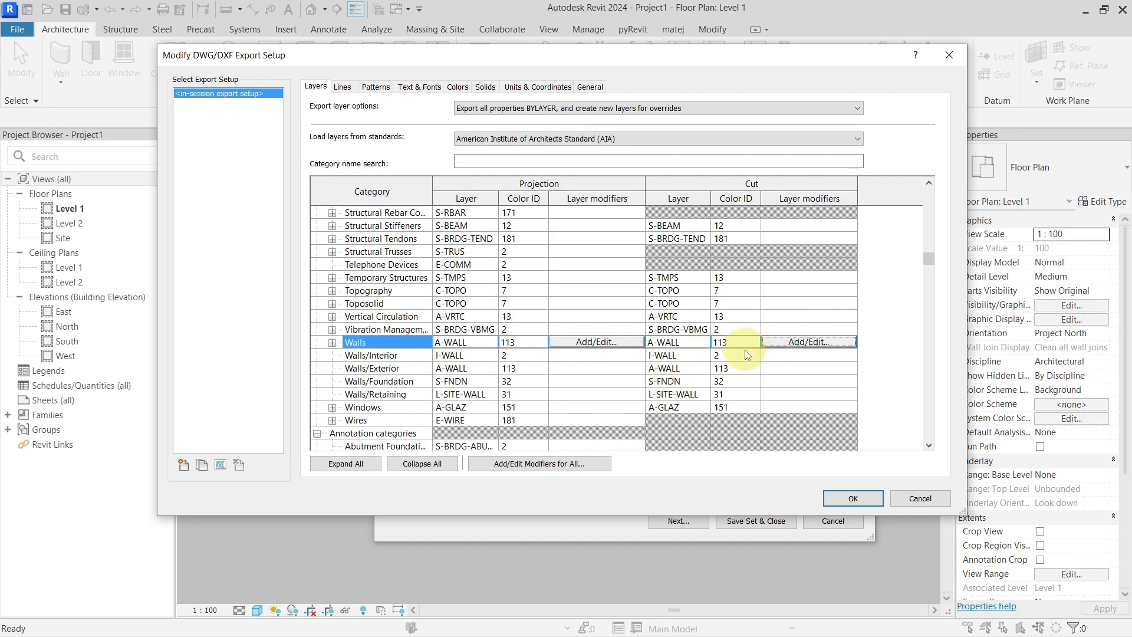
# Step: Scroll down the layer table and select the Modifiers category group
pyautogui.scroll(-1, 744, 342)
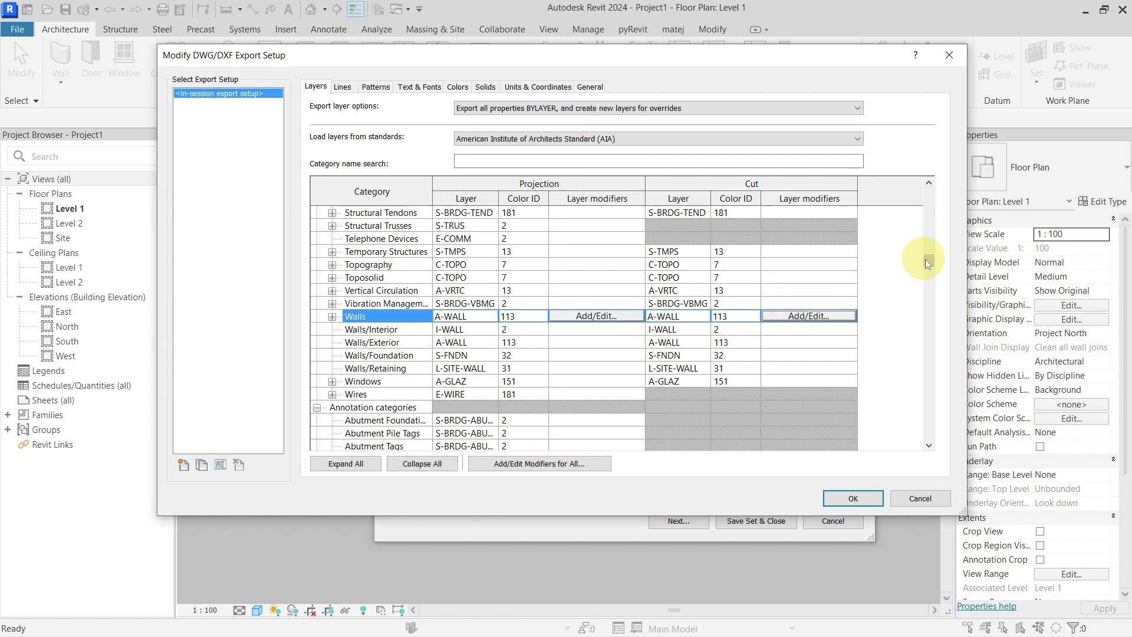
pyautogui.moveTo(931, 259); pyautogui.dragTo(930, 421)
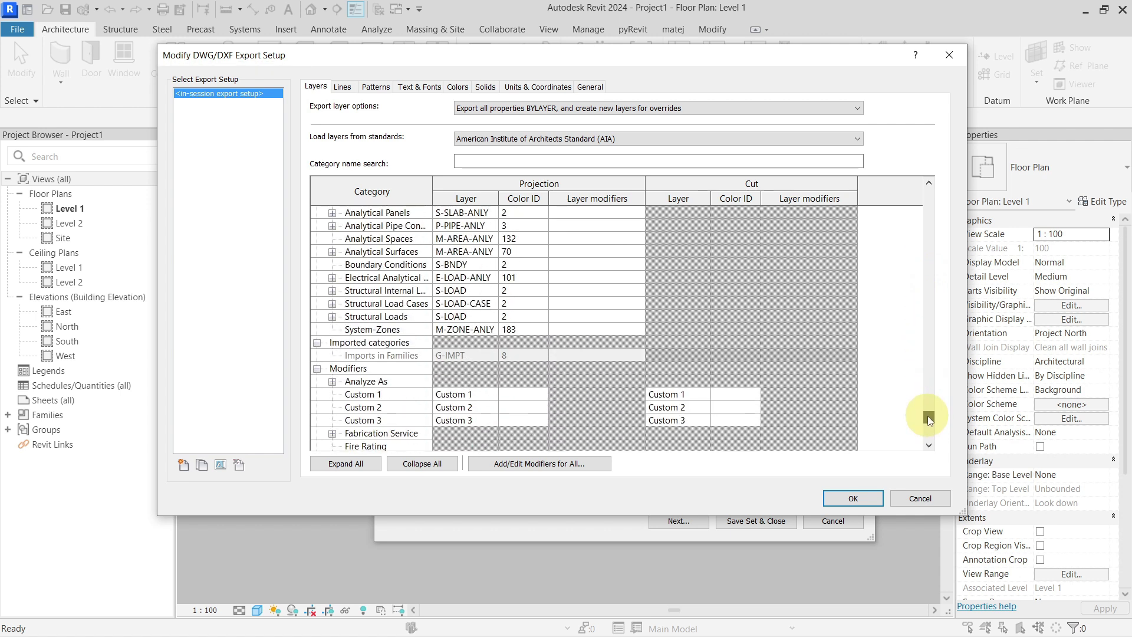
pyautogui.click(388, 369)
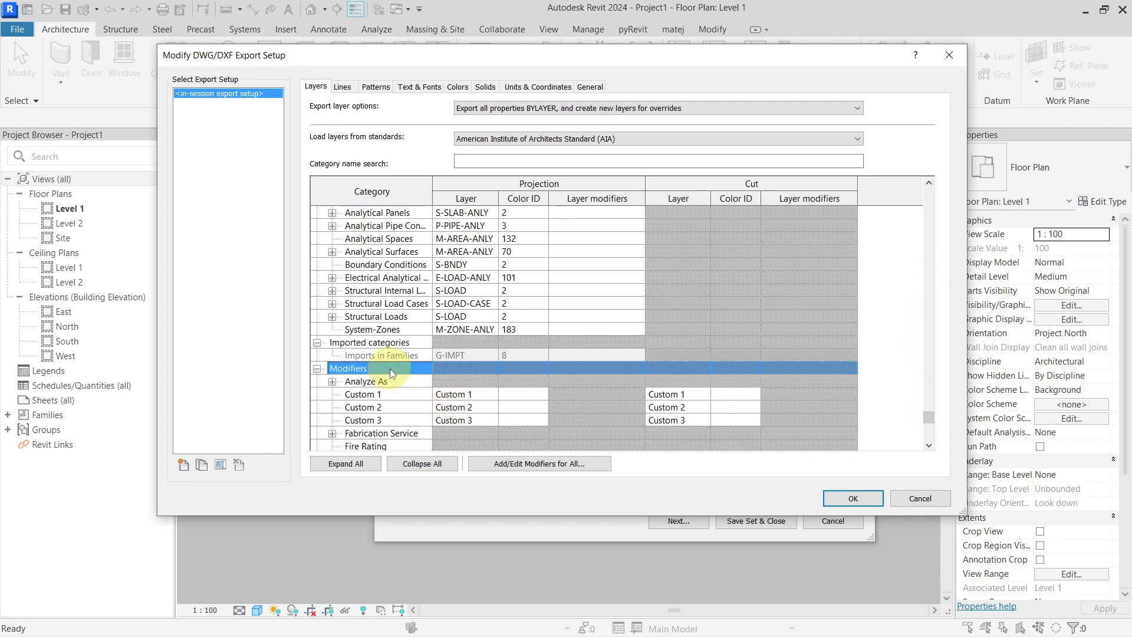
pyautogui.scroll(-5, 388, 357)
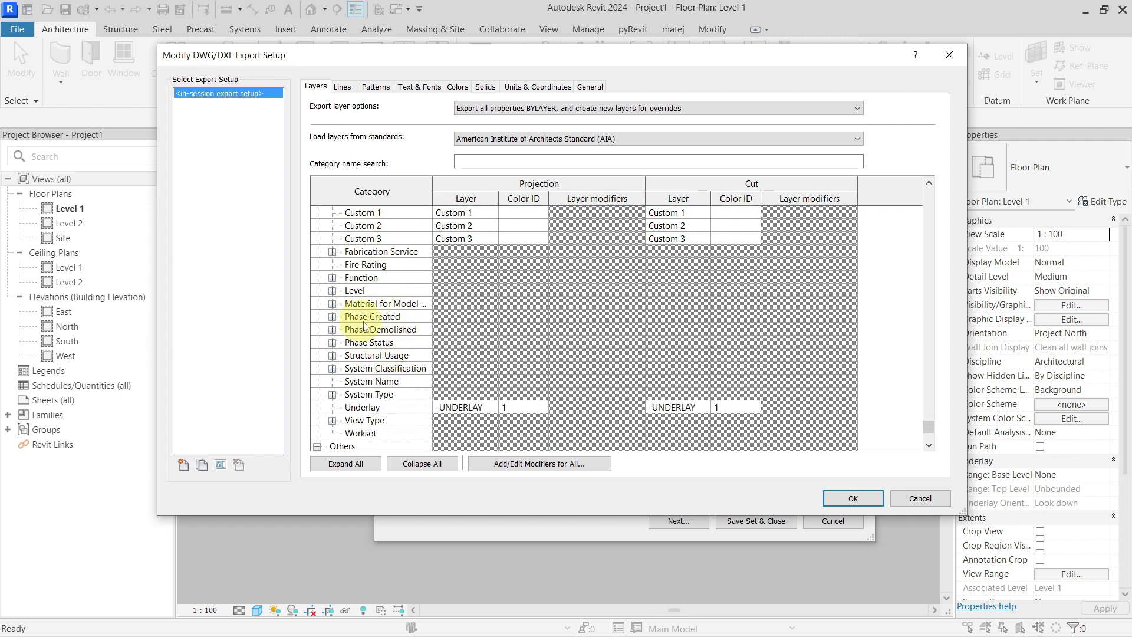
# Step: Inspect the Existing and New Construction phase rows, collapse Phase Created, and return to the list top
pyautogui.click(333, 318)
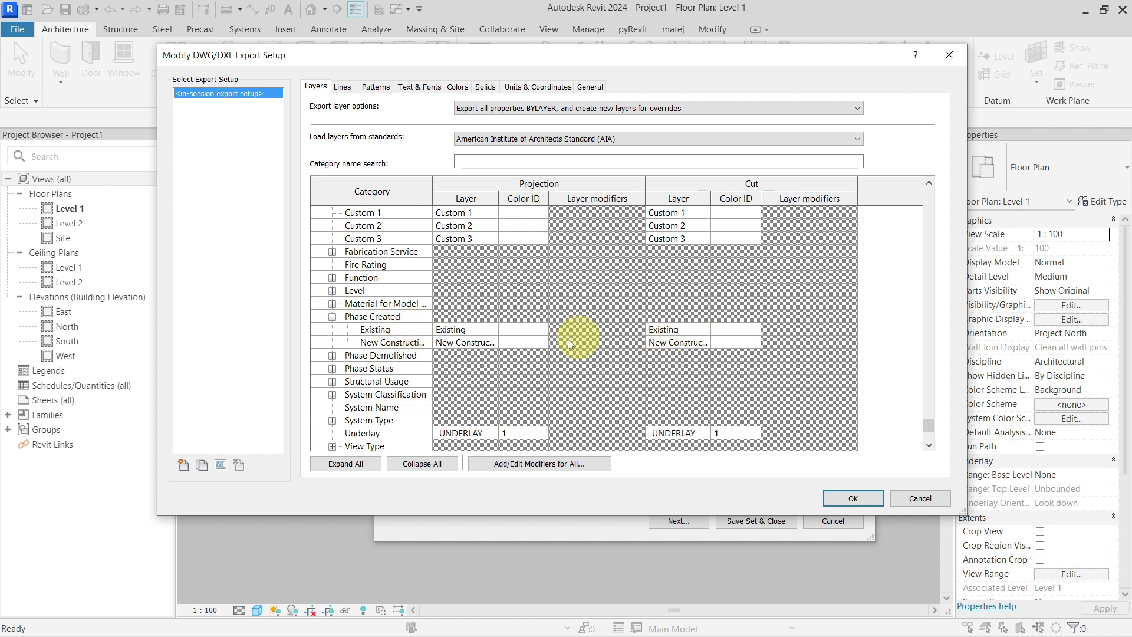
pyautogui.click(392, 334)
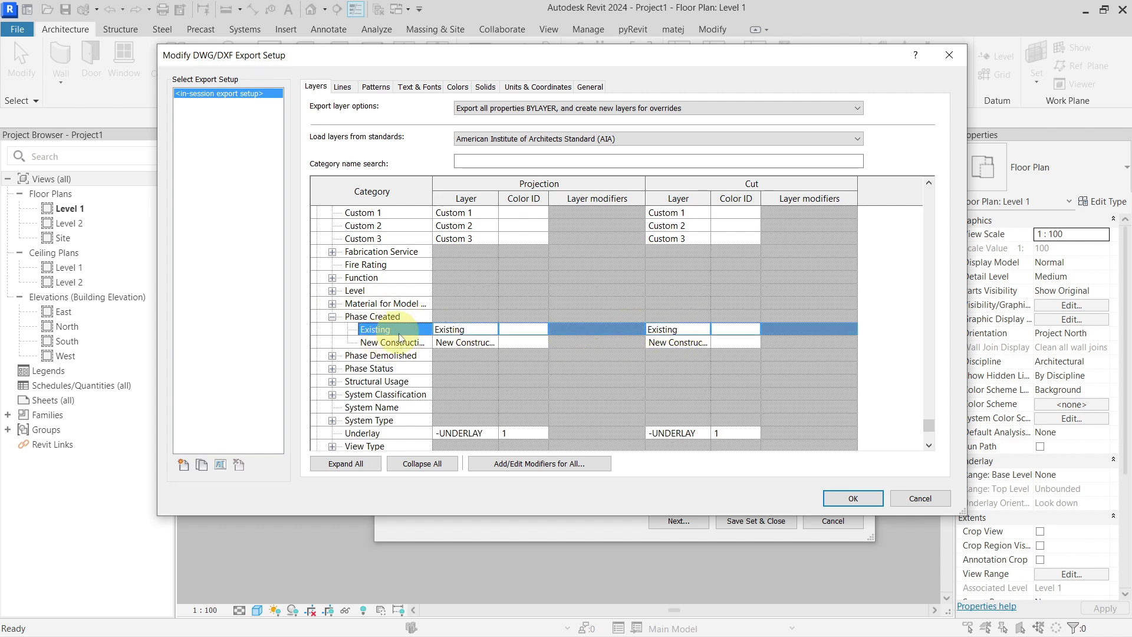
pyautogui.click(402, 342)
pyautogui.click(696, 343)
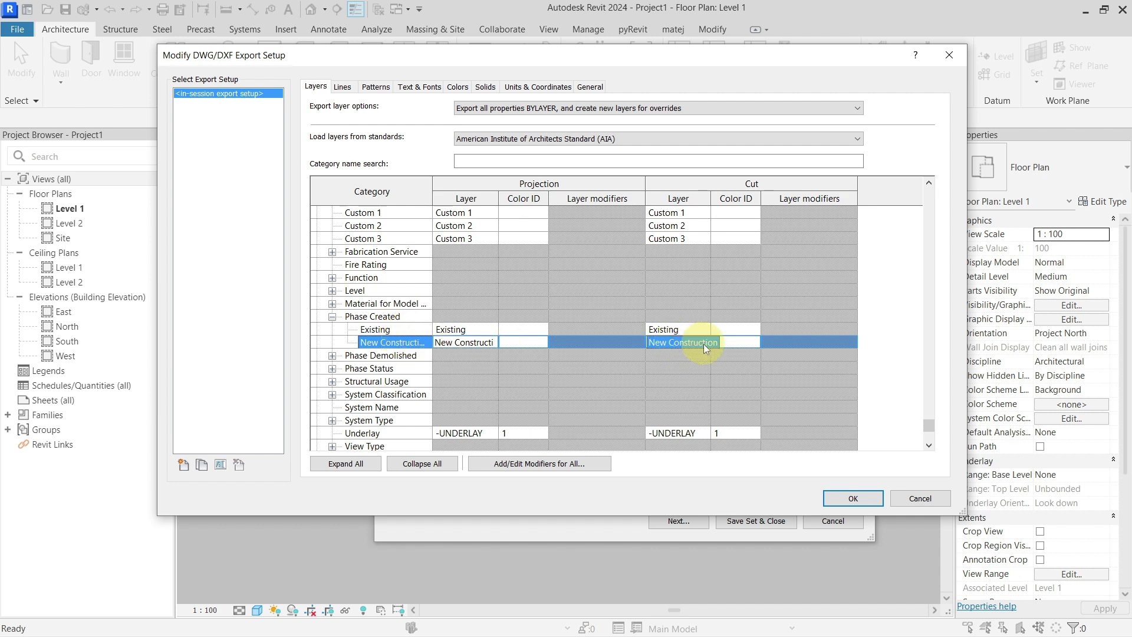
pyautogui.scroll(-1, 691, 353)
pyautogui.scroll(1, 690, 353)
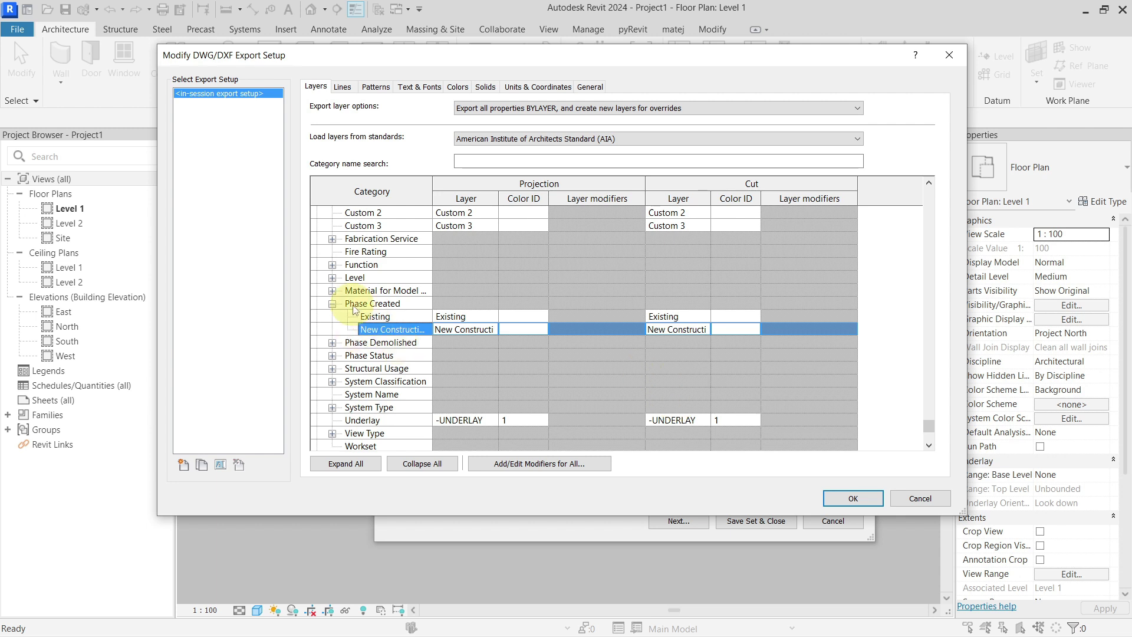
pyautogui.click(335, 302)
pyautogui.moveTo(932, 433); pyautogui.dragTo(930, 192)
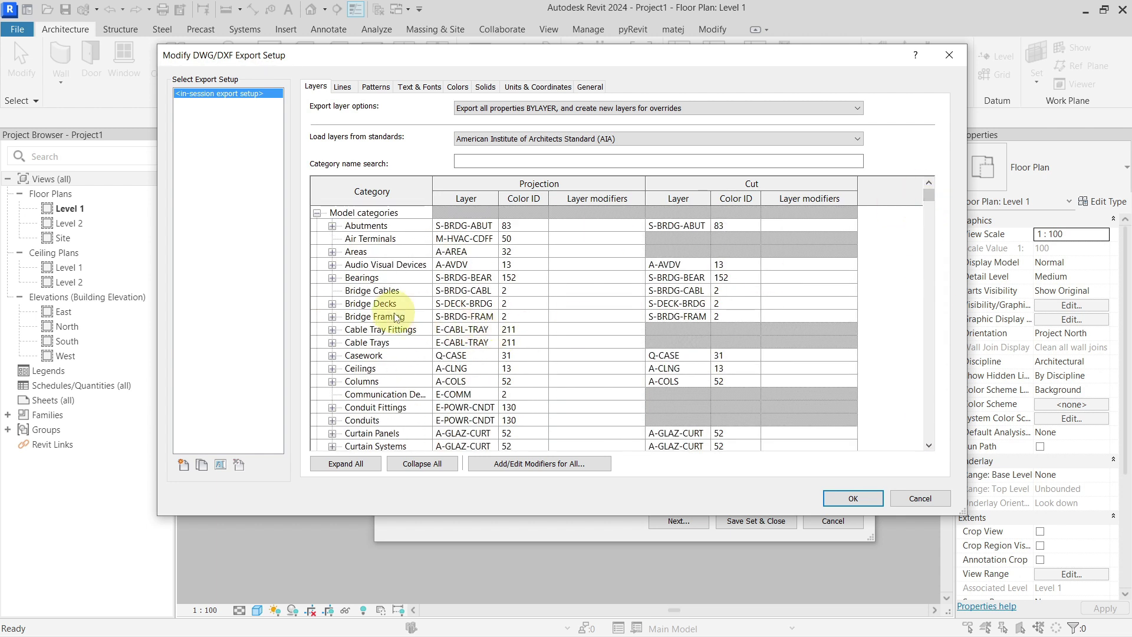
# Step: Set layer export to 'Export category properties BYLAYER and overrides BYENTITY' and check the Walls row
pyautogui.press('w')
pyautogui.scroll(-1, 390, 354)
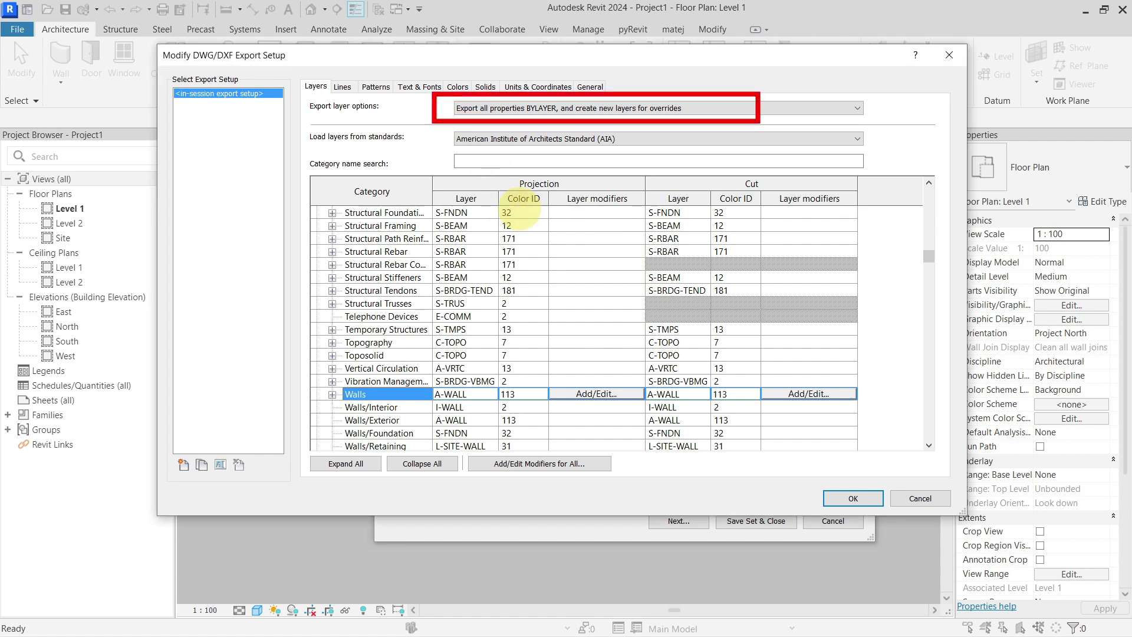
pyautogui.click(660, 108)
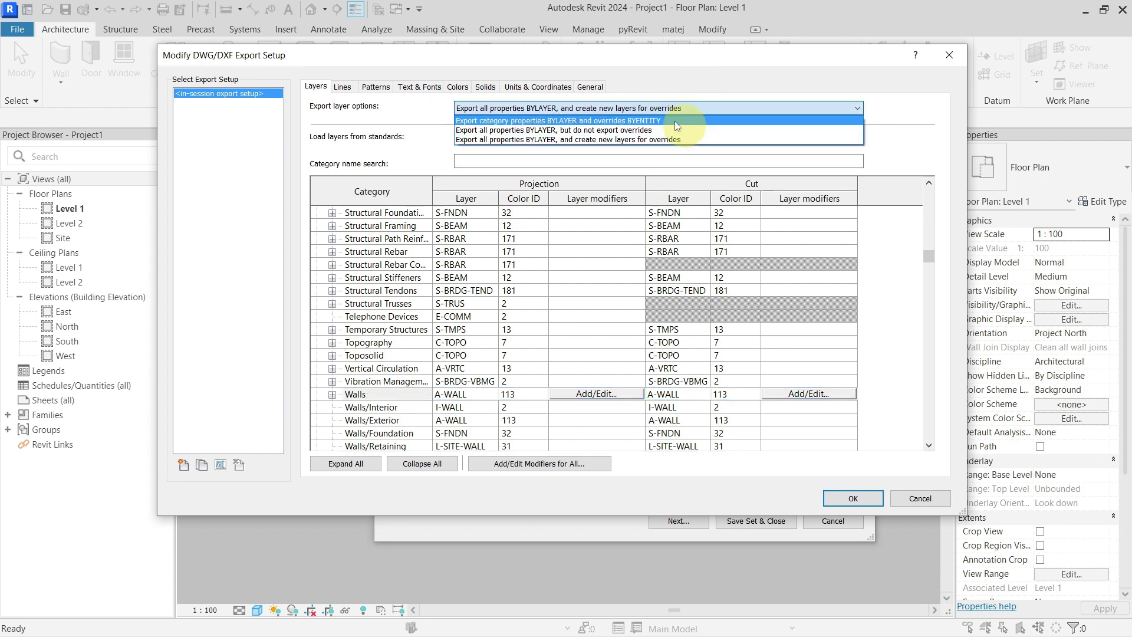
pyautogui.click(673, 121)
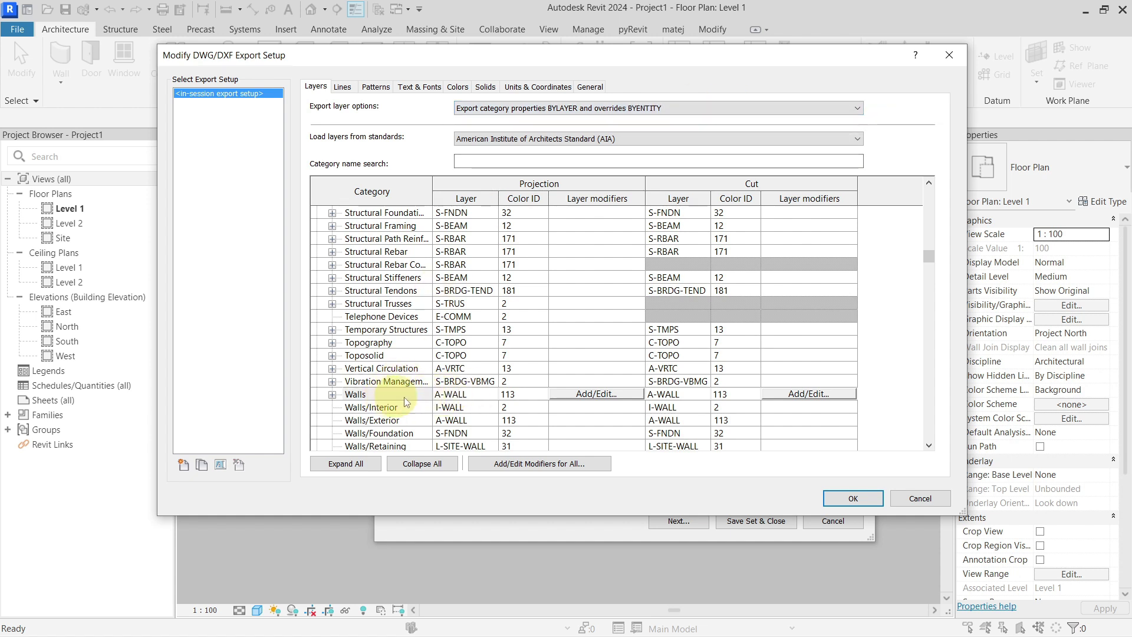
pyautogui.click(674, 397)
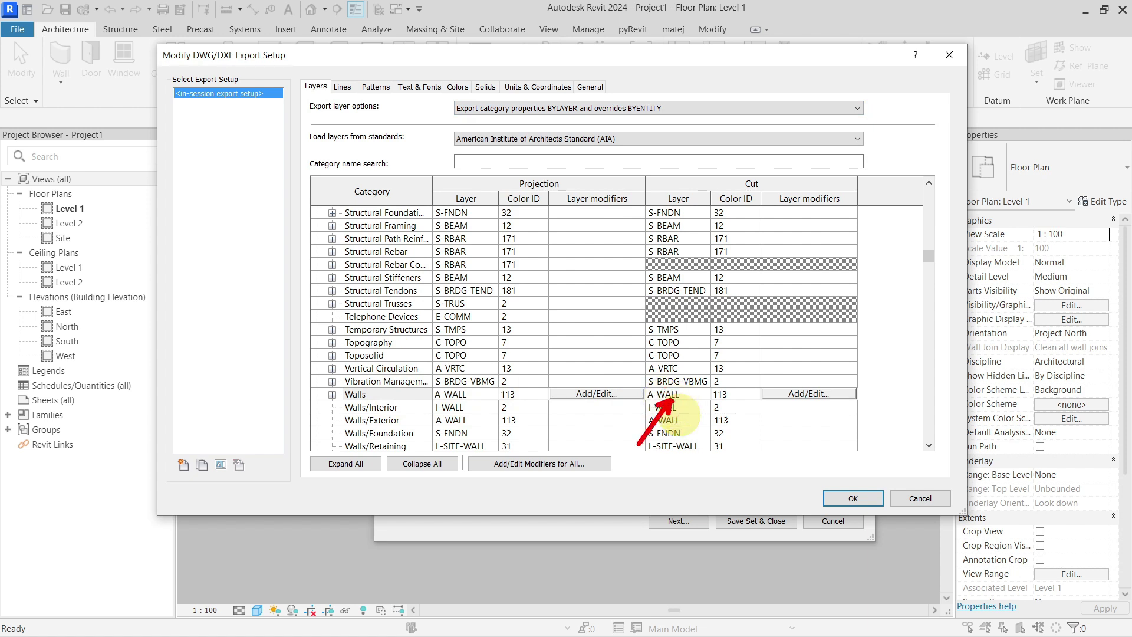
# Step: Keep the BYLAYER/BYENTITY choice and accept the export setup changes
pyautogui.click(671, 109)
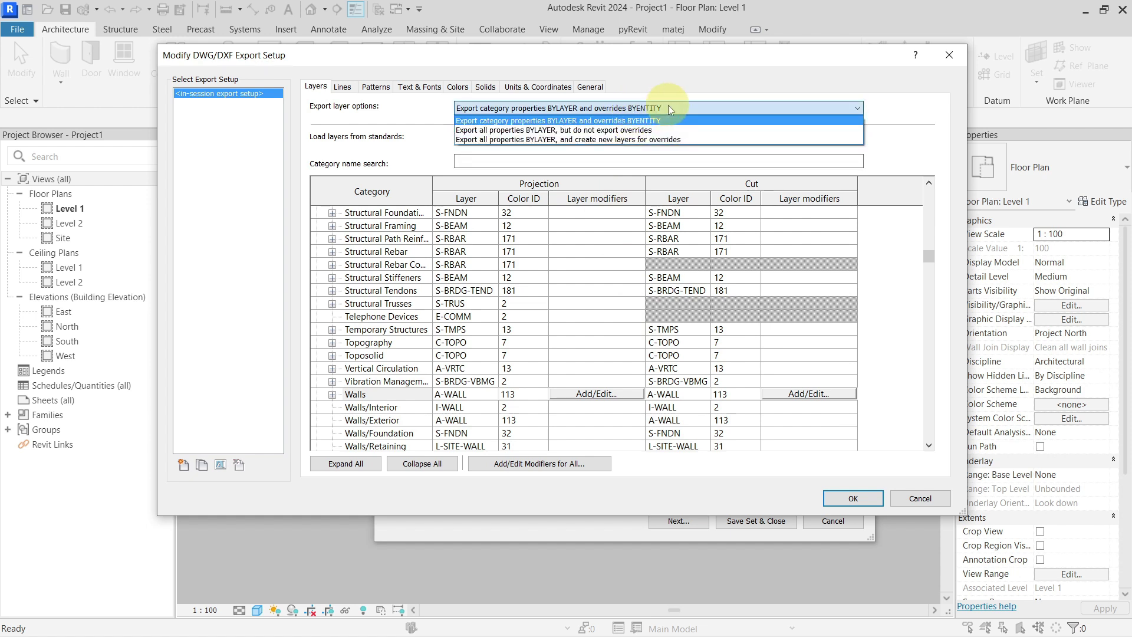
pyautogui.click(668, 69)
pyautogui.moveTo(646, 63); pyautogui.dragTo(896, 59)
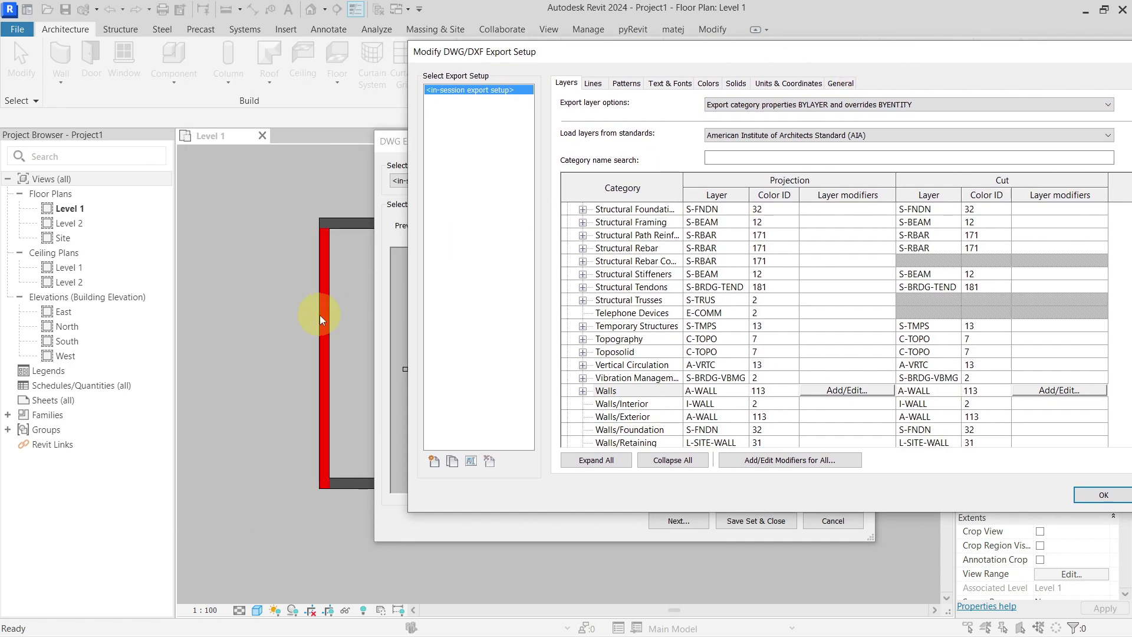
pyautogui.moveTo(797, 71); pyautogui.dragTo(575, 84)
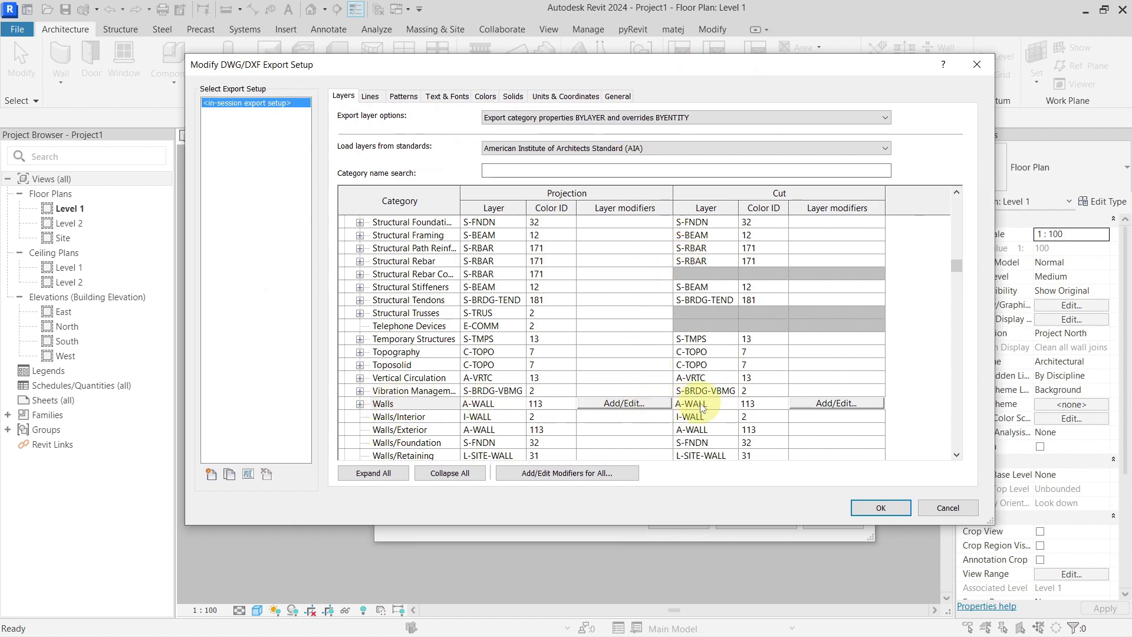
pyautogui.click(879, 507)
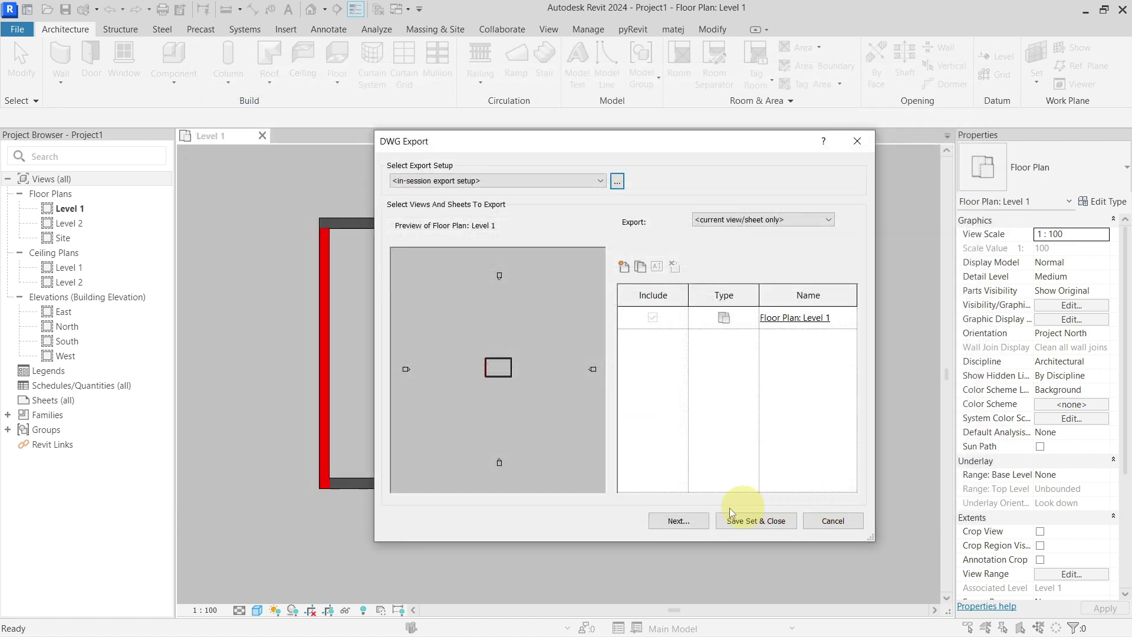
# Step: Save the DWG as Project1 - Floor Plan - Level 1 in the dwg export folder
pyautogui.click(672, 520)
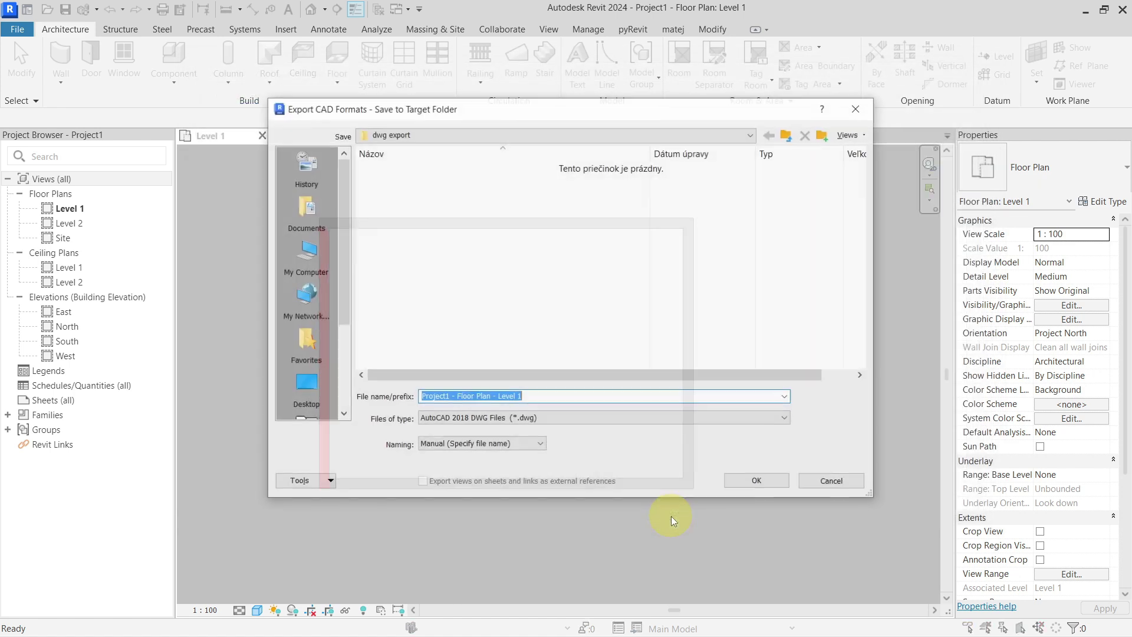
pyautogui.click(748, 483)
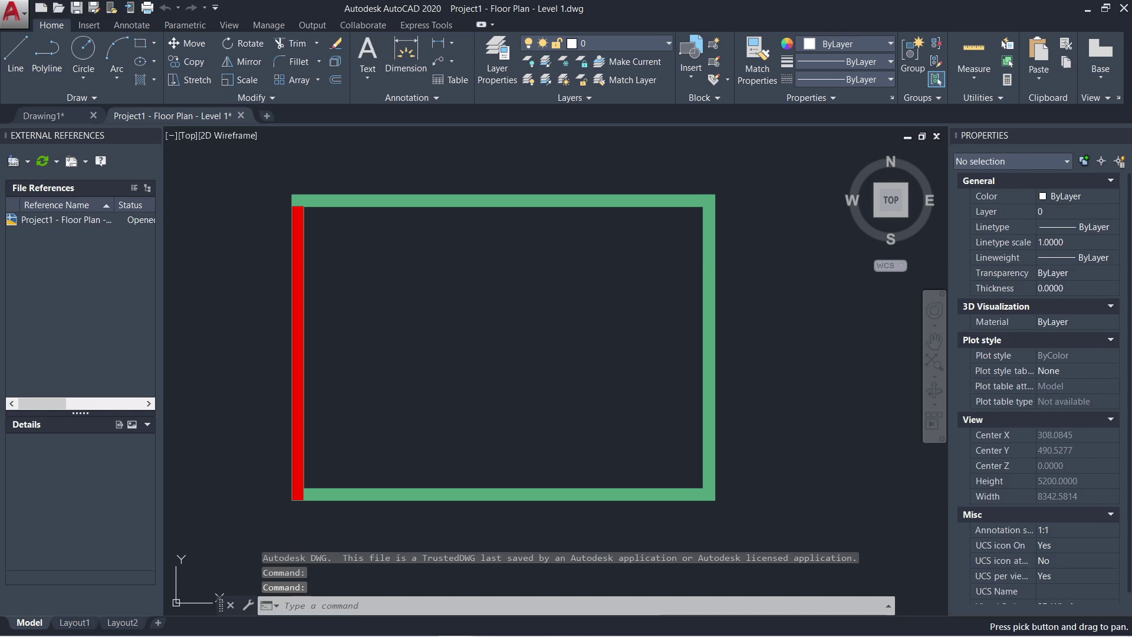
pyautogui.write('layer')
pyautogui.press('Return')
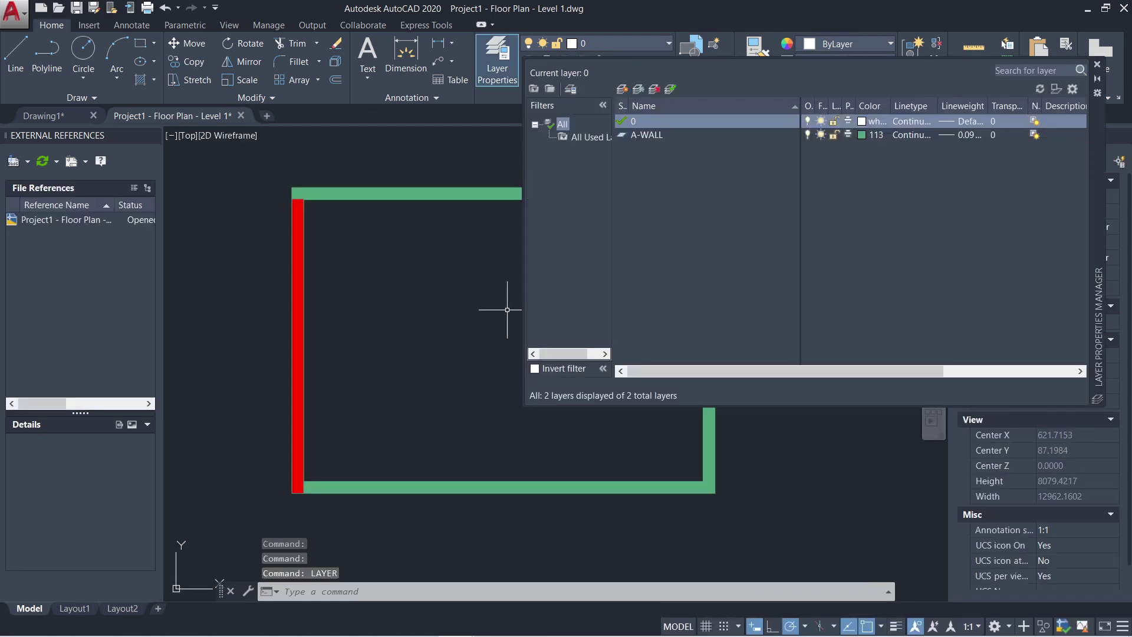
pyautogui.click(663, 135)
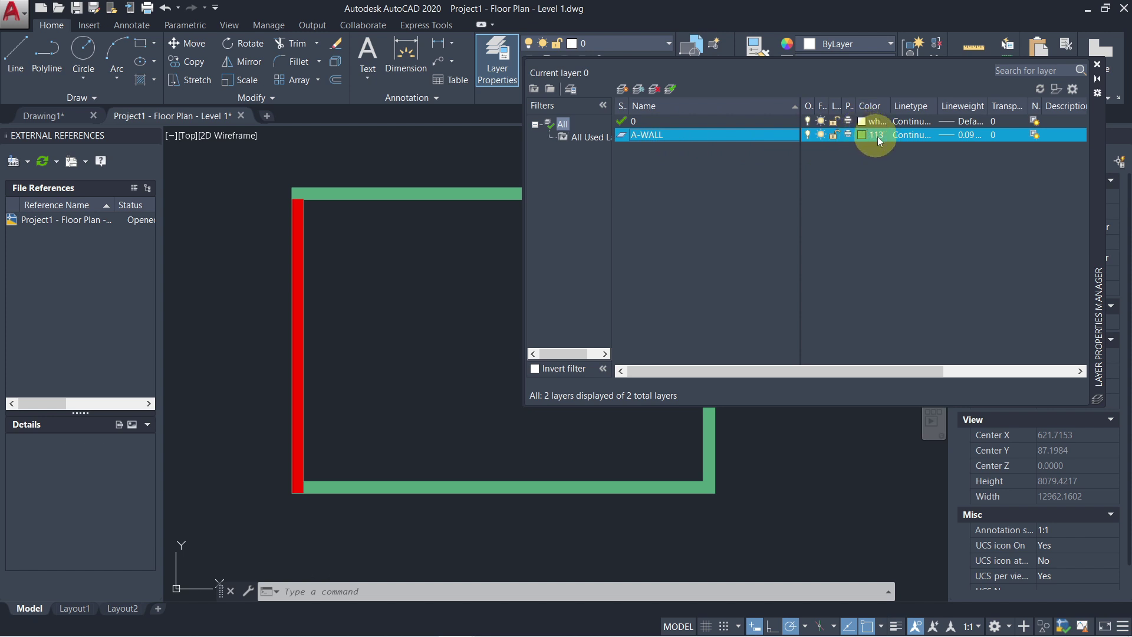
pyautogui.click(424, 197)
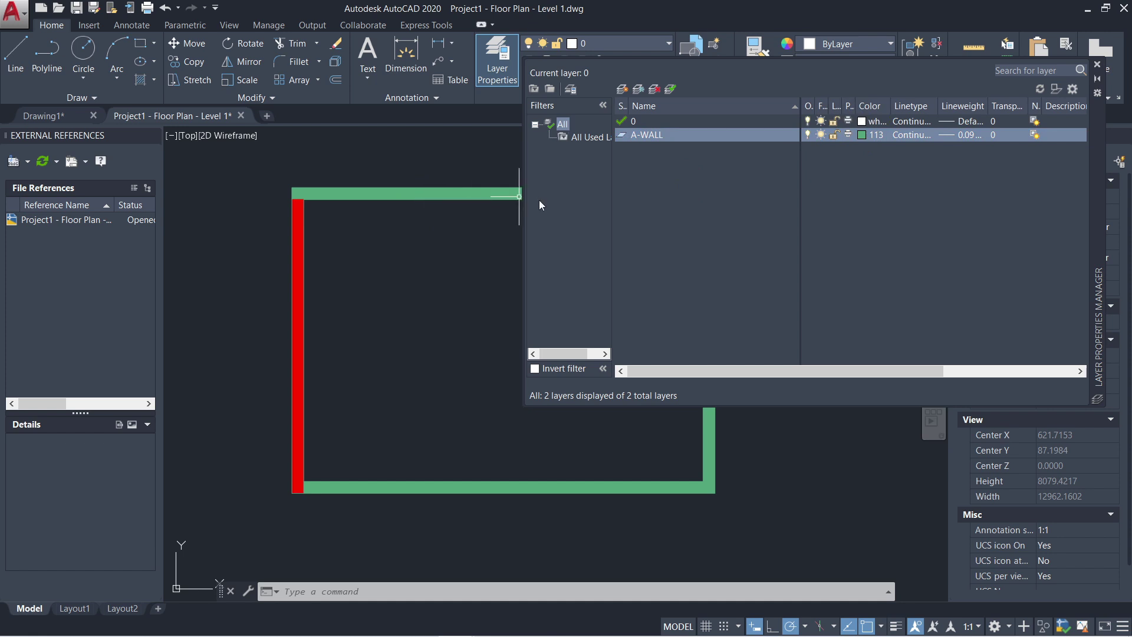
pyautogui.click(1099, 66)
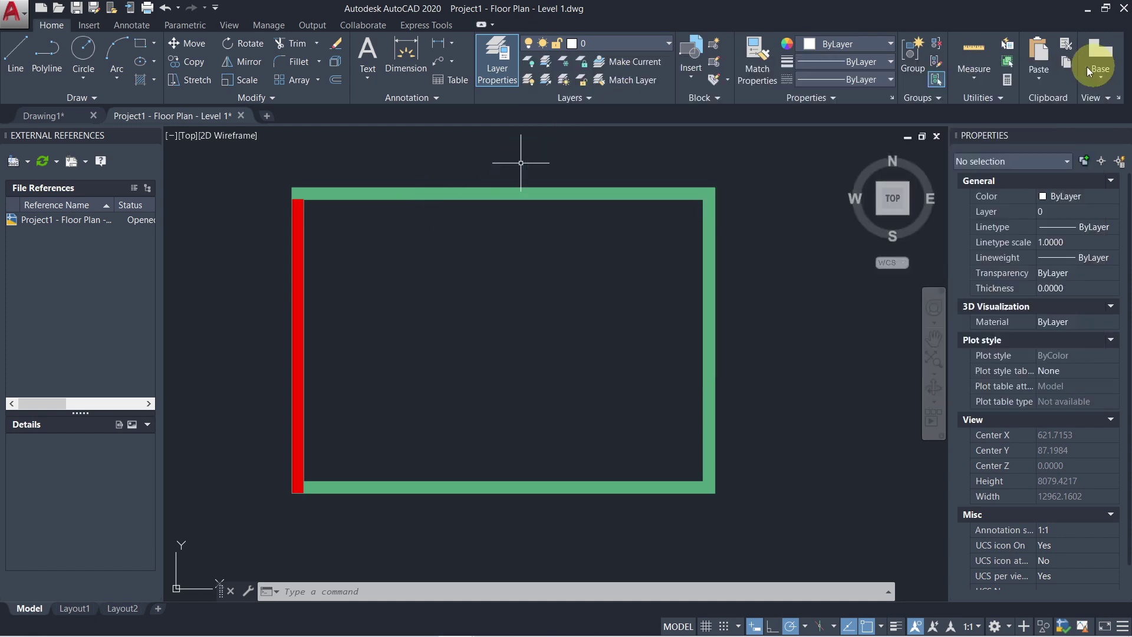
pyautogui.click(299, 277)
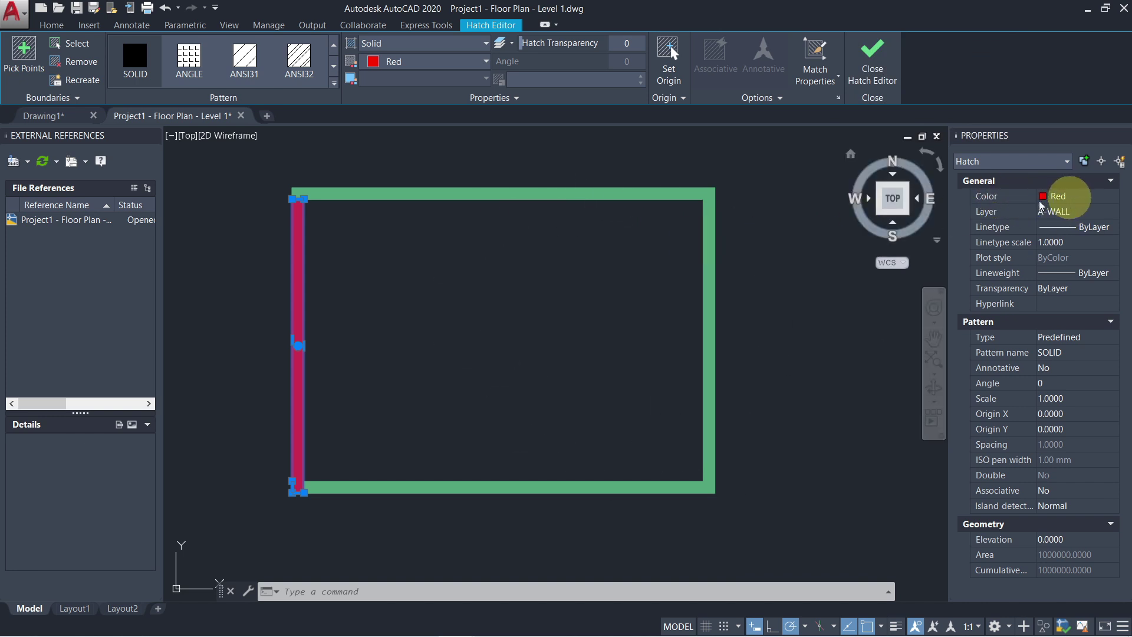
pyautogui.click(637, 195)
pyautogui.press('Escape')
pyautogui.click(637, 194)
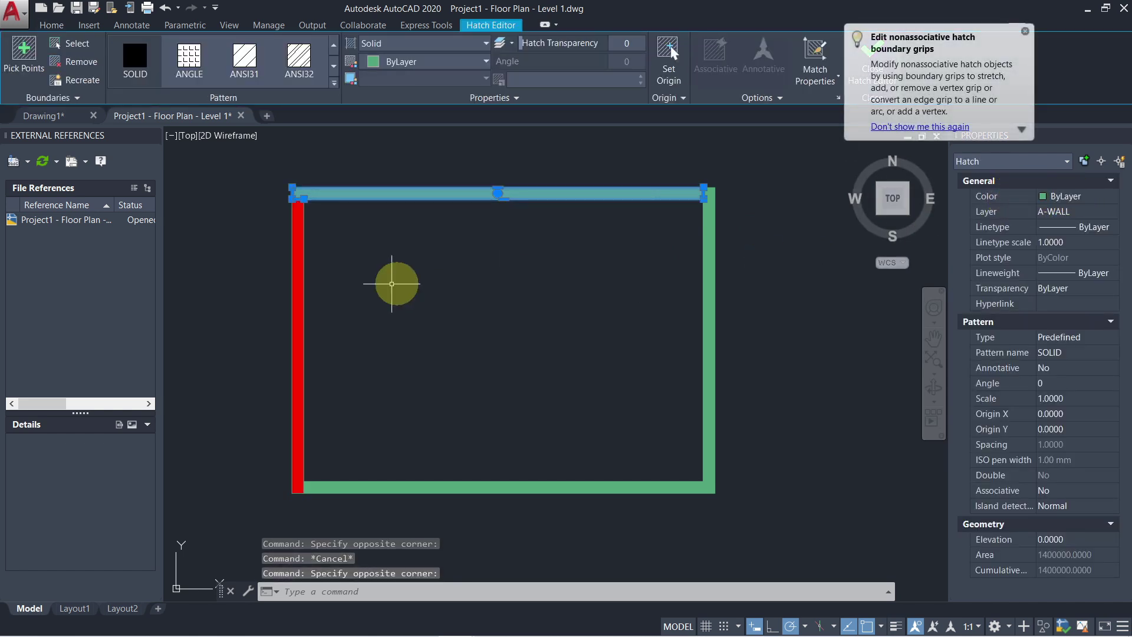
pyautogui.press('Escape')
pyautogui.click(304, 255)
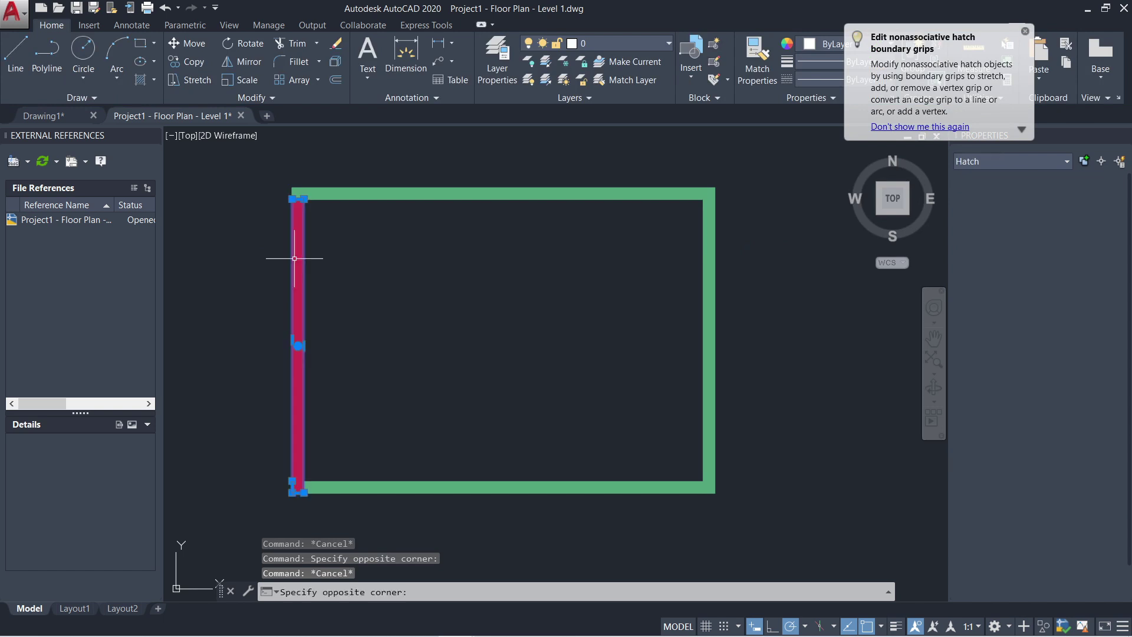
pyautogui.click(1026, 31)
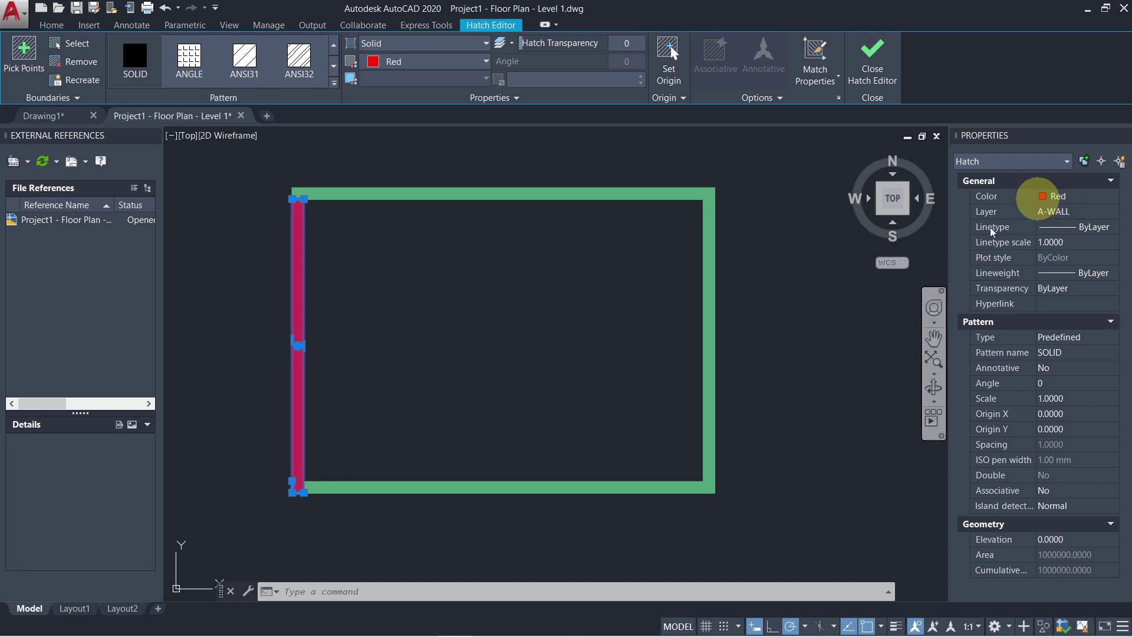
pyautogui.press('Escape')
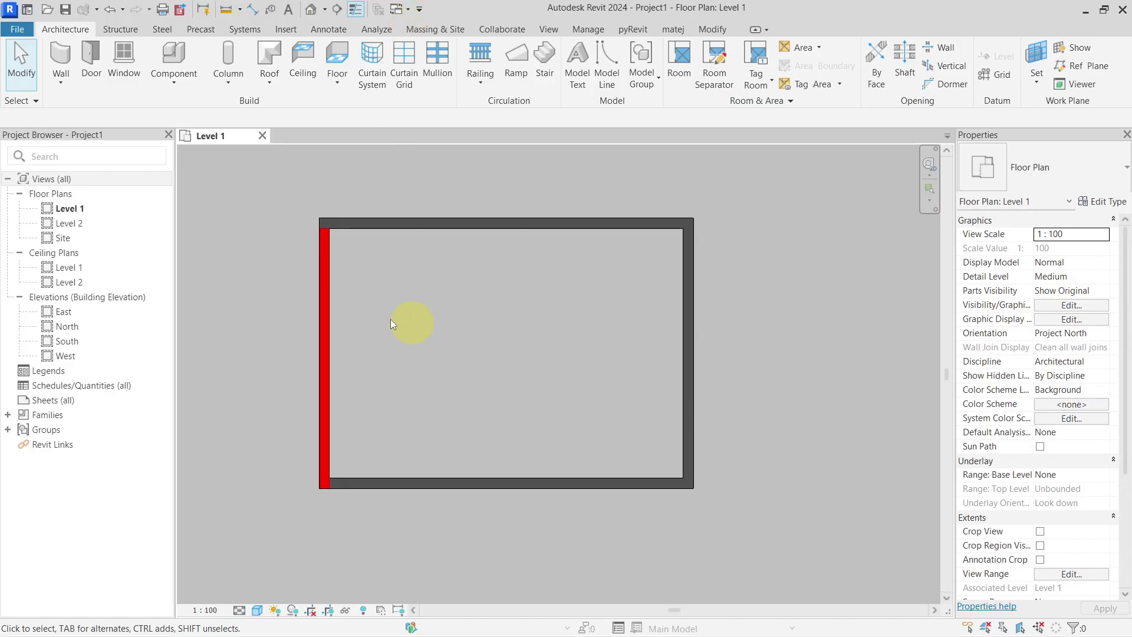
# Step: Start a DWG export with layers set to all properties BYLAYER, overrides not exported
pyautogui.click(24, 29)
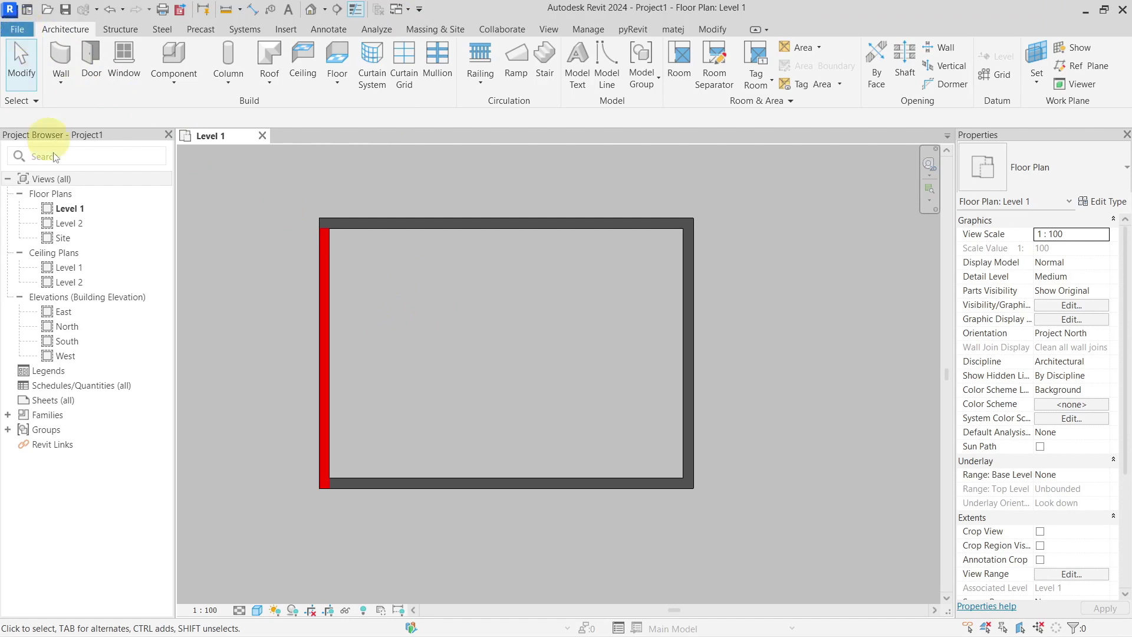
pyautogui.click(336, 89)
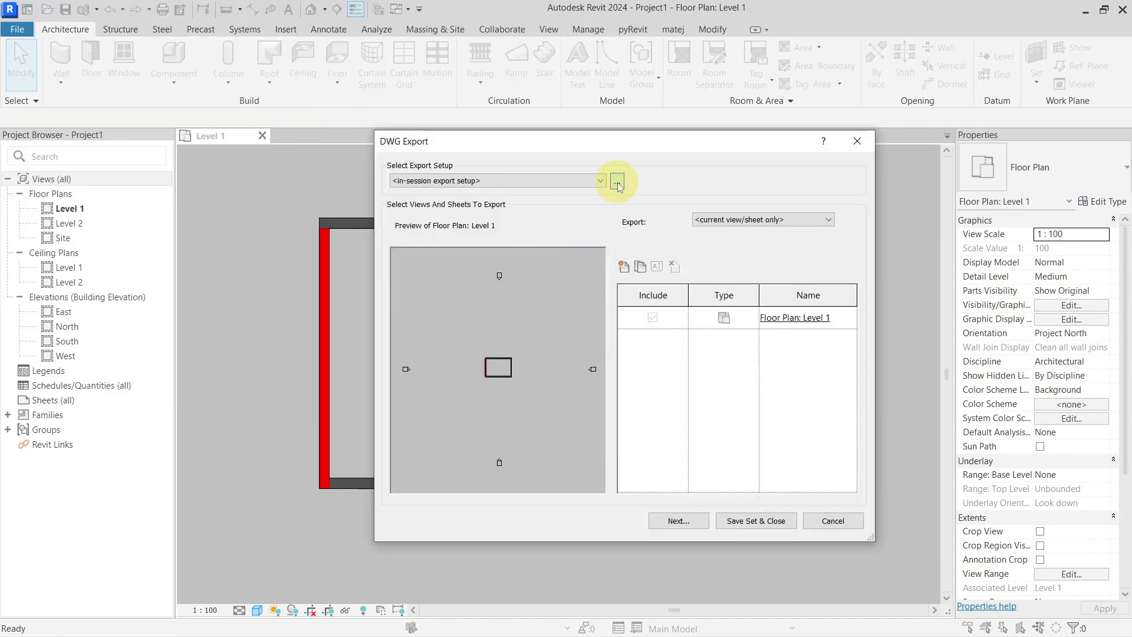
pyautogui.click(618, 182)
pyautogui.click(561, 118)
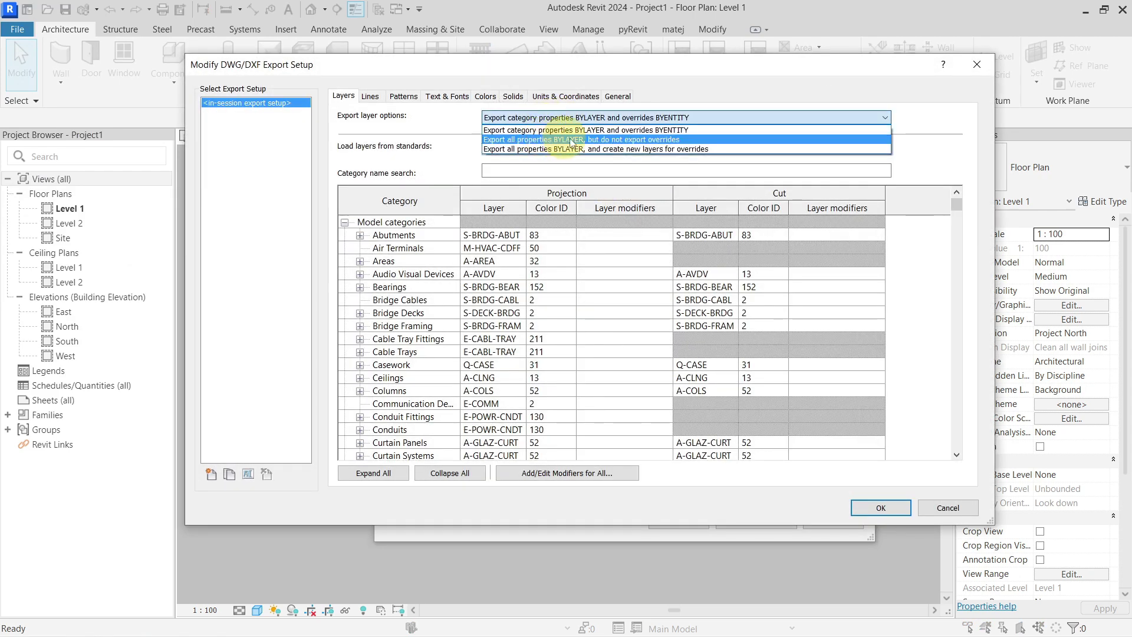
pyautogui.click(647, 142)
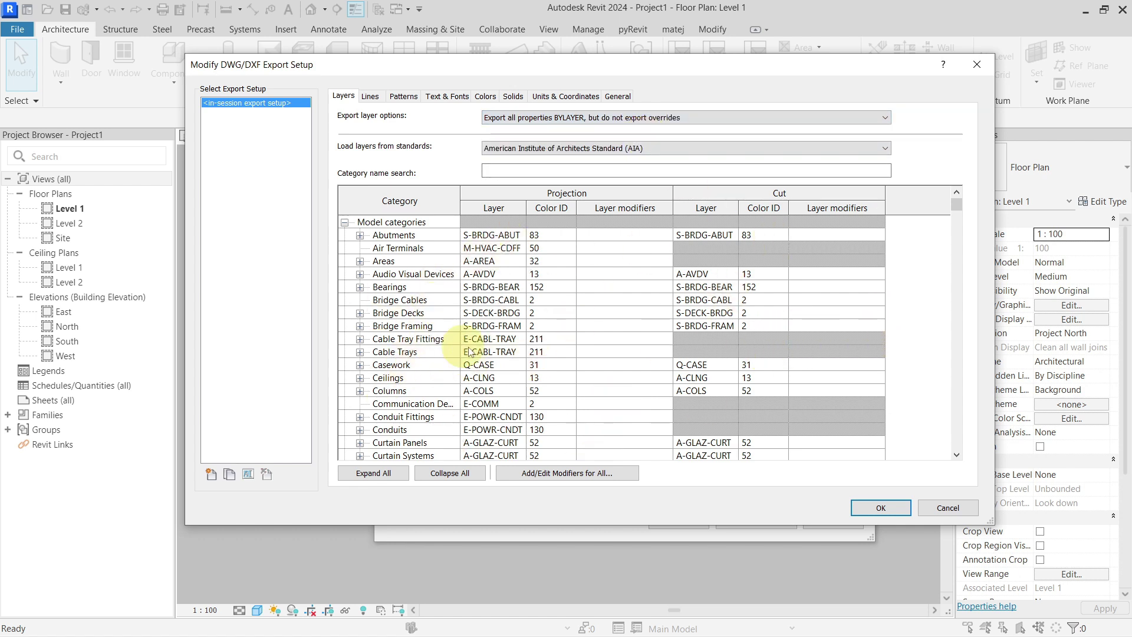
pyautogui.click(874, 502)
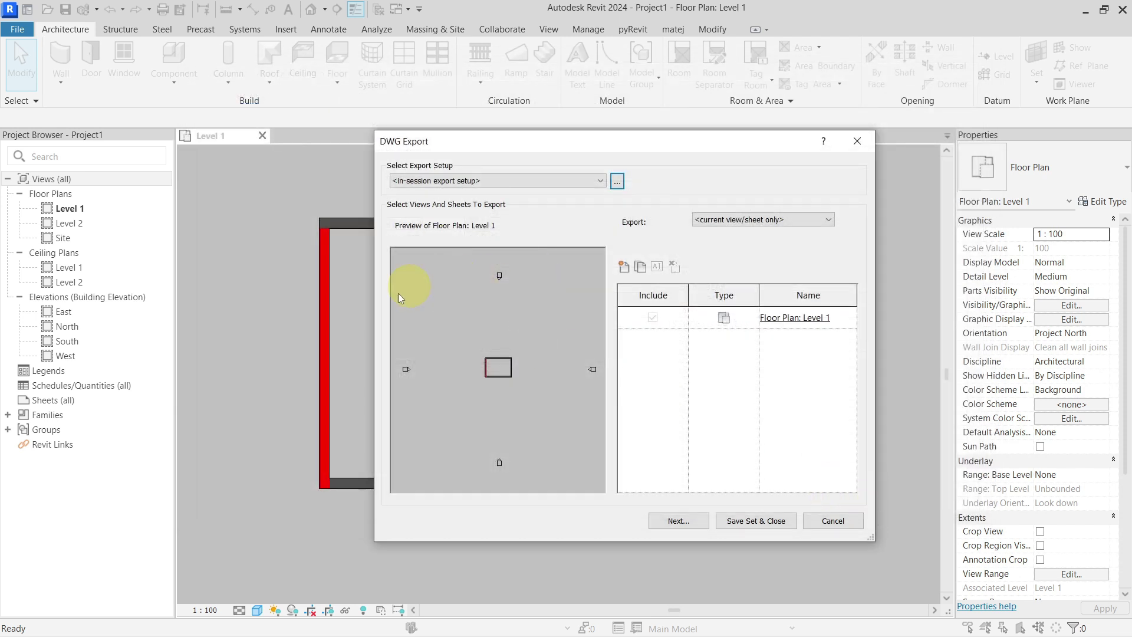
# Step: Save the export as Project1 - Floor Plan - Level 1_2.dwg
pyautogui.click(676, 520)
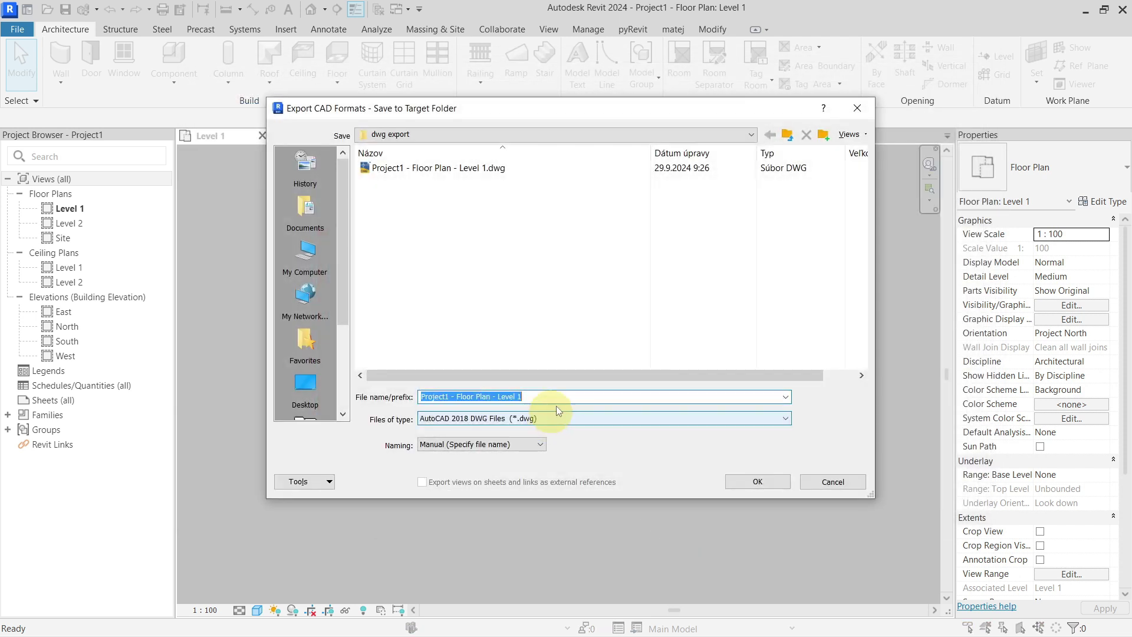
pyautogui.click(562, 397)
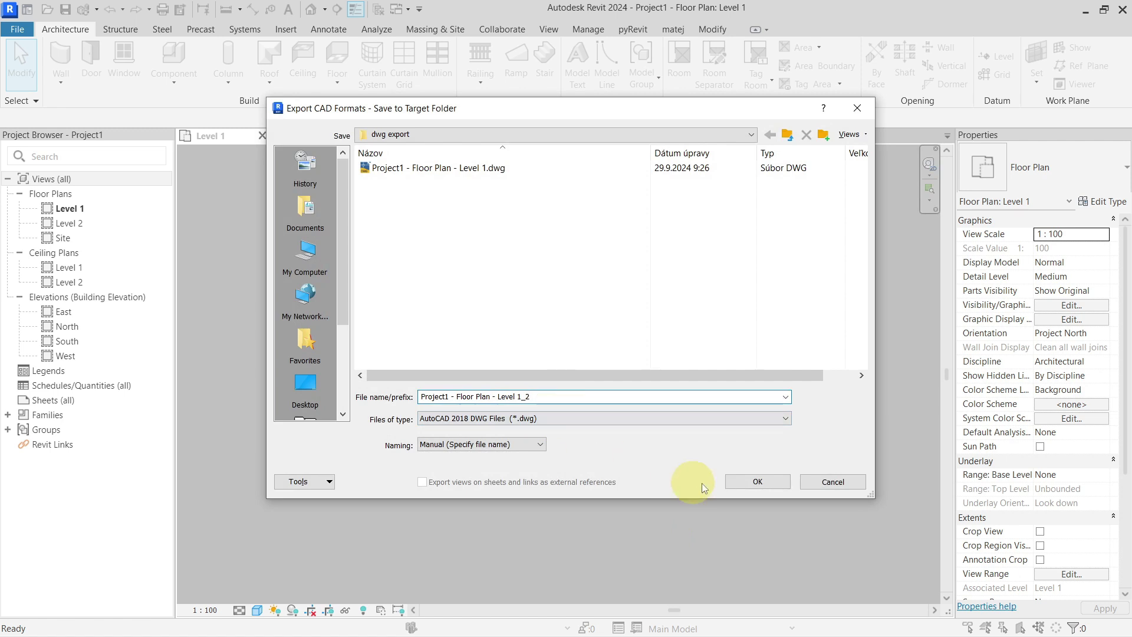
pyautogui.click(738, 481)
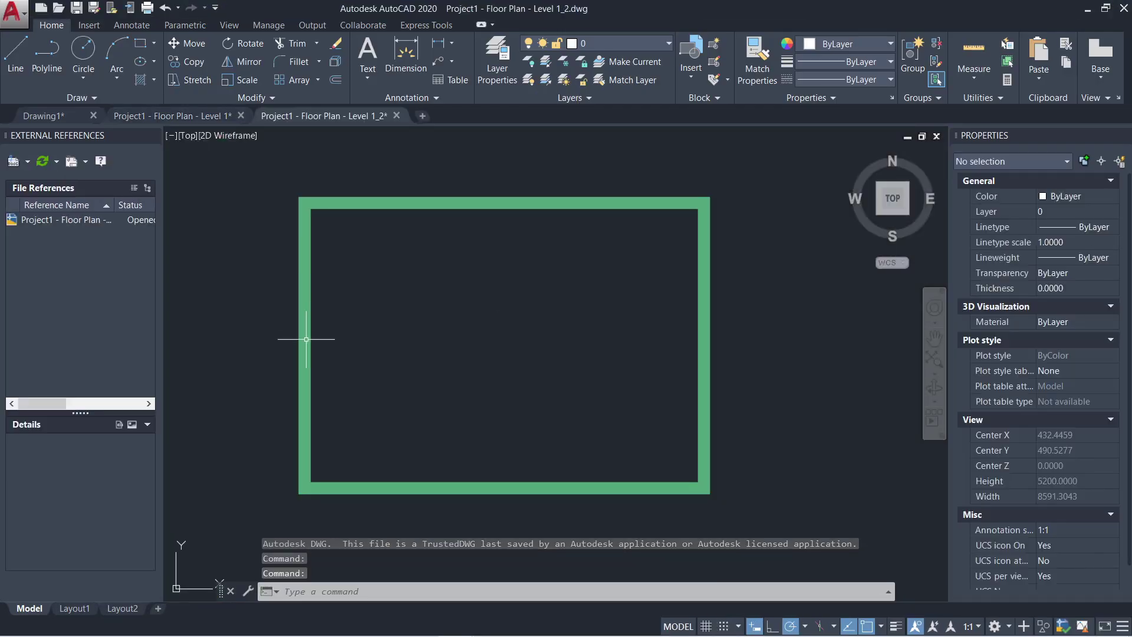
# Step: Confirm the exported left wall hatch is on layer A-WALL, then return to Revit
pyautogui.click(305, 323)
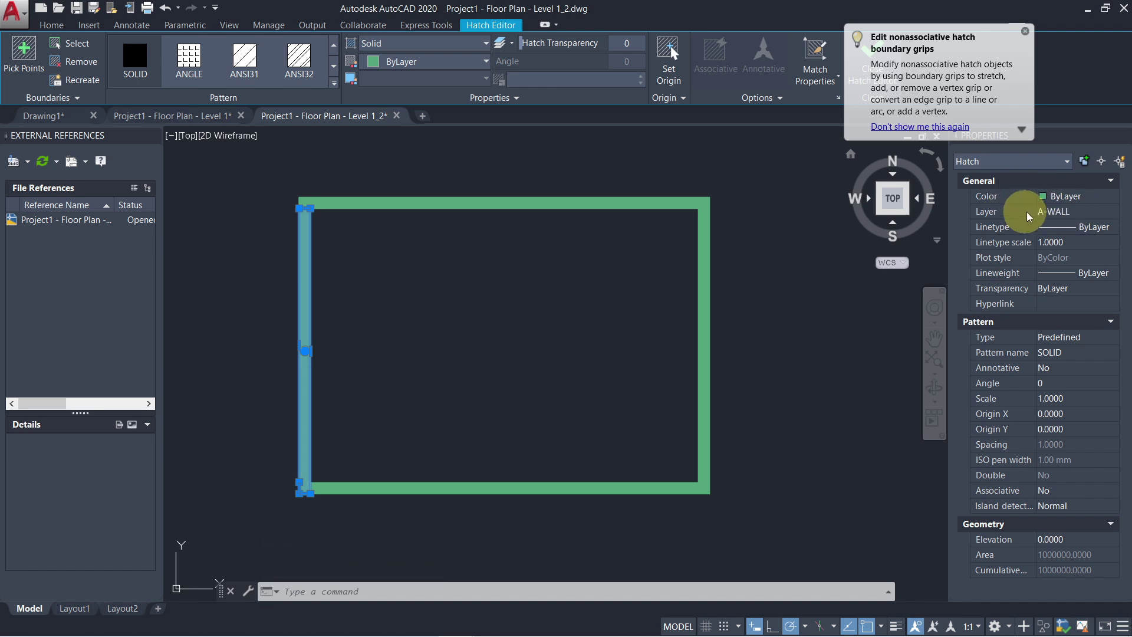
pyautogui.press('Escape')
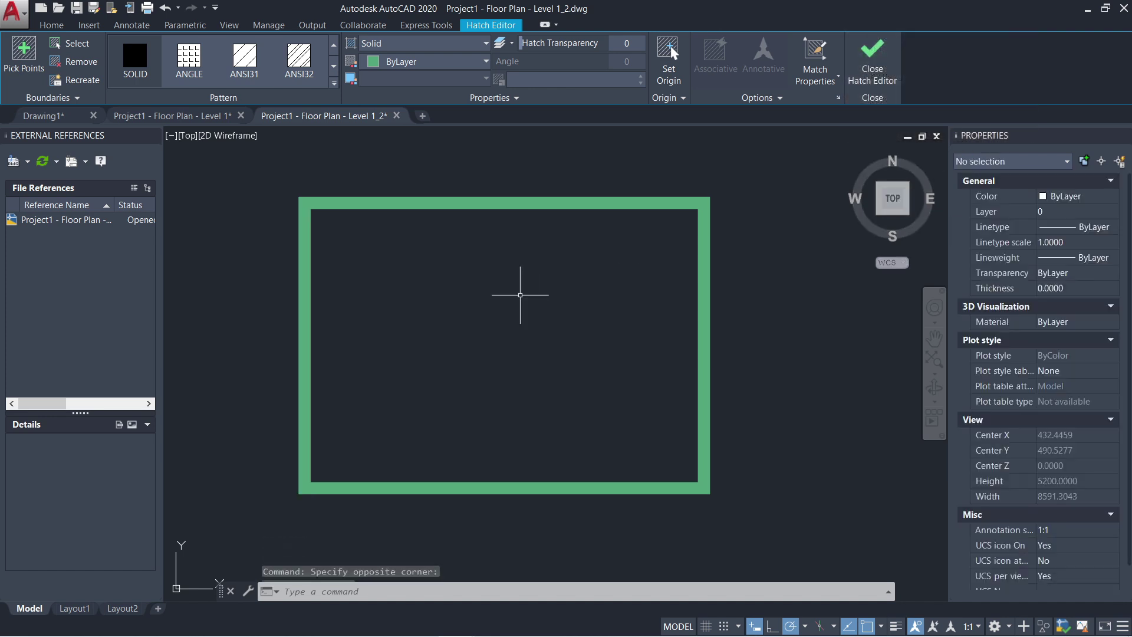
pyautogui.press('Escape')
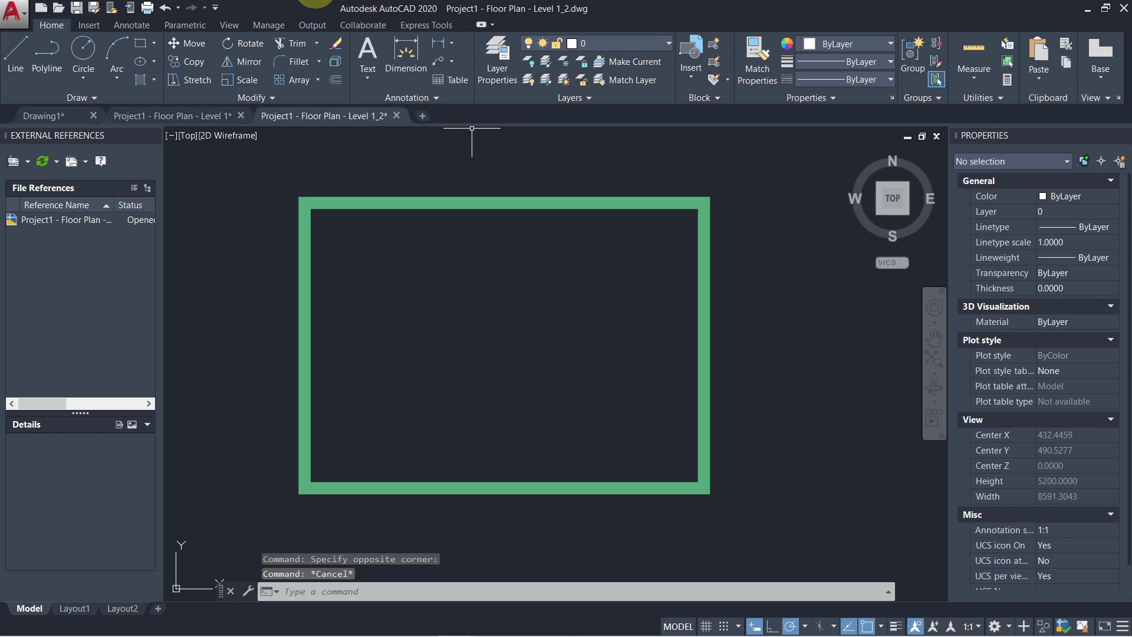
pyautogui.hotkey('alt', 'Tab')
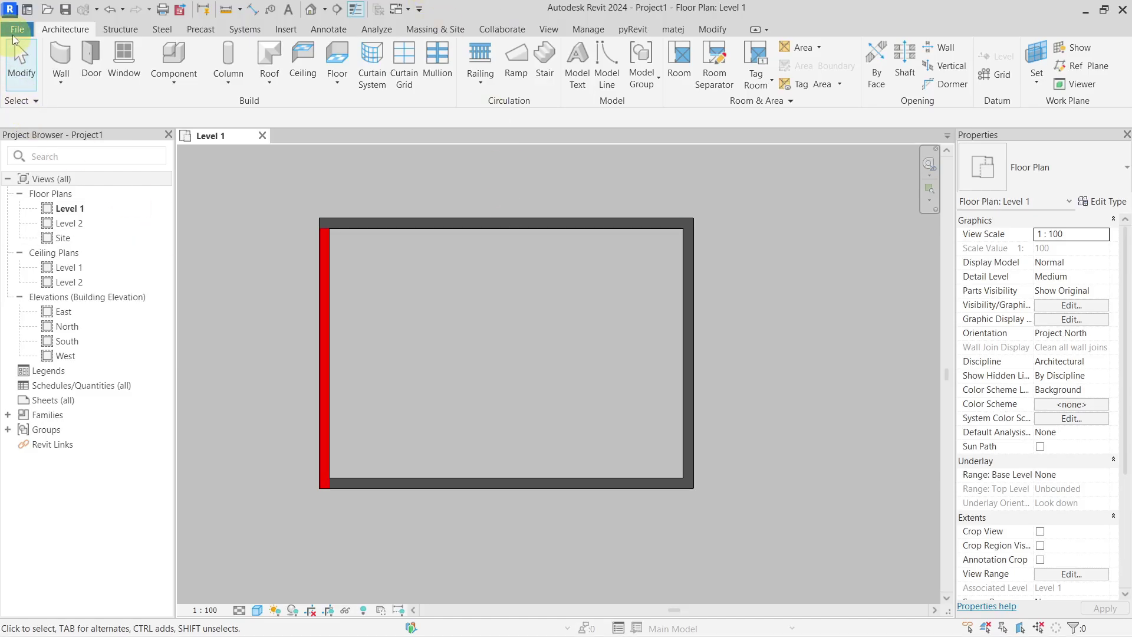
# Step: In the DWG export setup, set layer options to export overrides onto newly created layers
pyautogui.click(17, 30)
pyautogui.moveTo(218, 104)
pyautogui.click(331, 88)
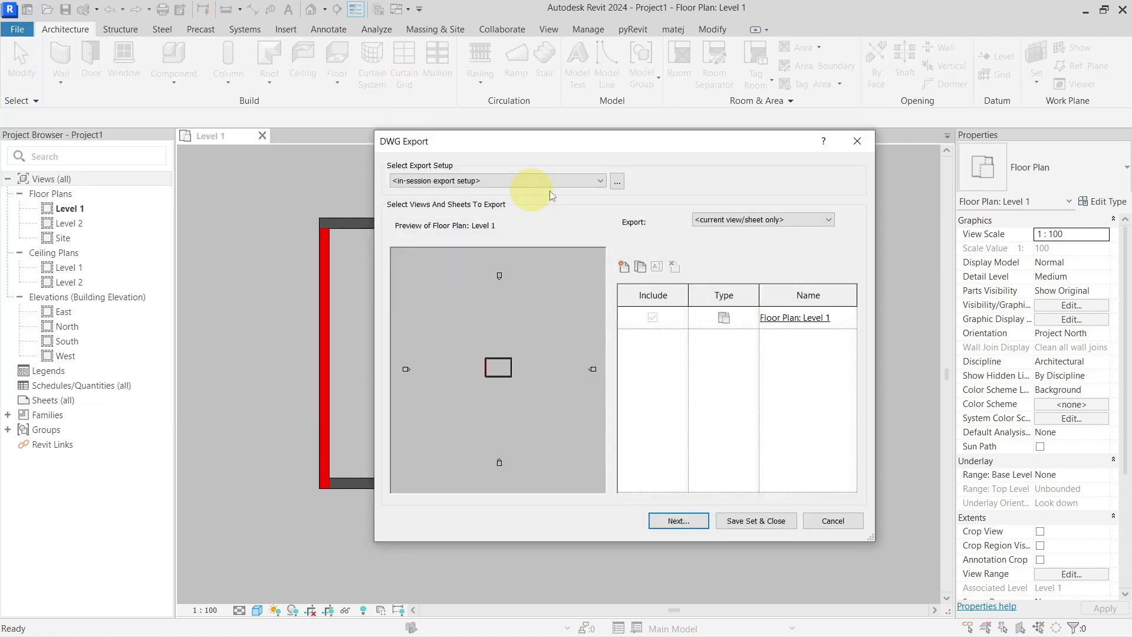
pyautogui.click(615, 182)
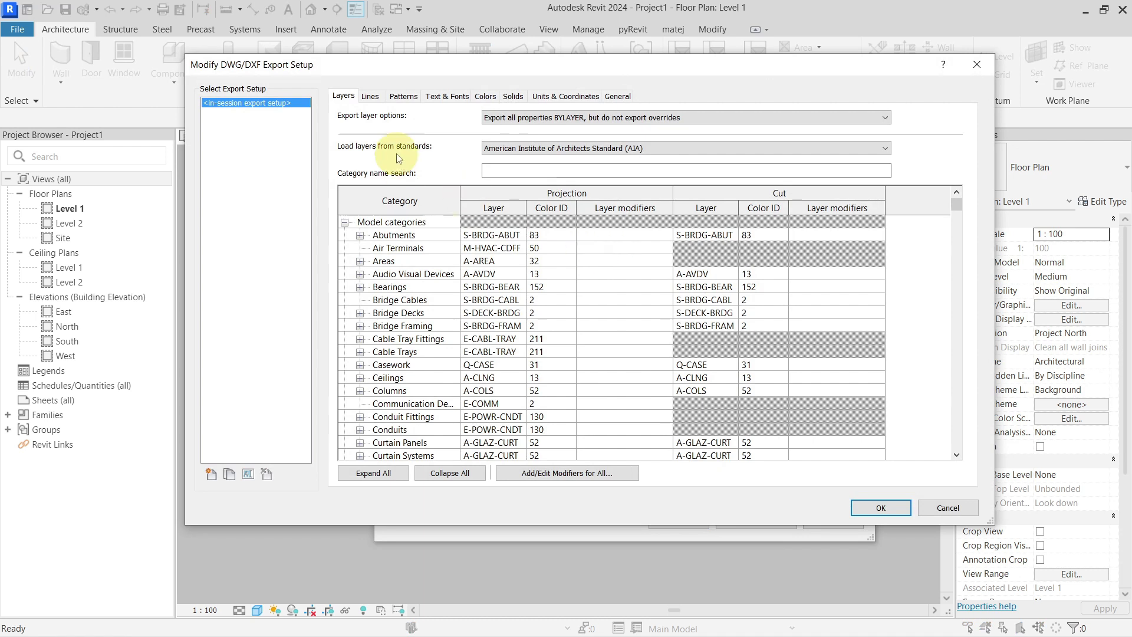
pyautogui.click(529, 121)
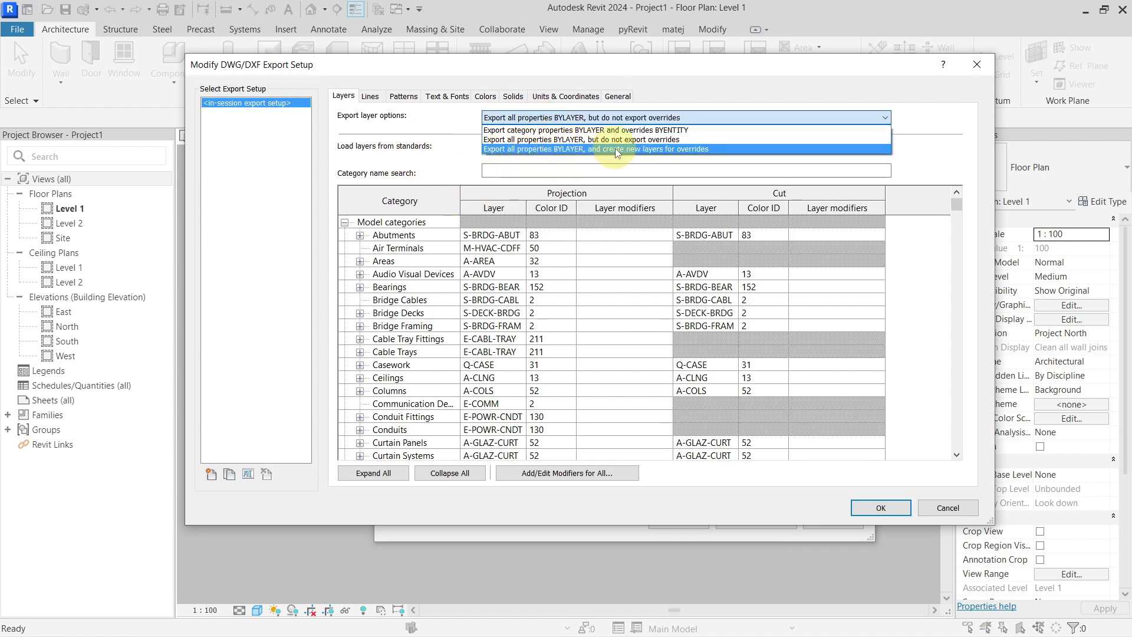
pyautogui.click(706, 150)
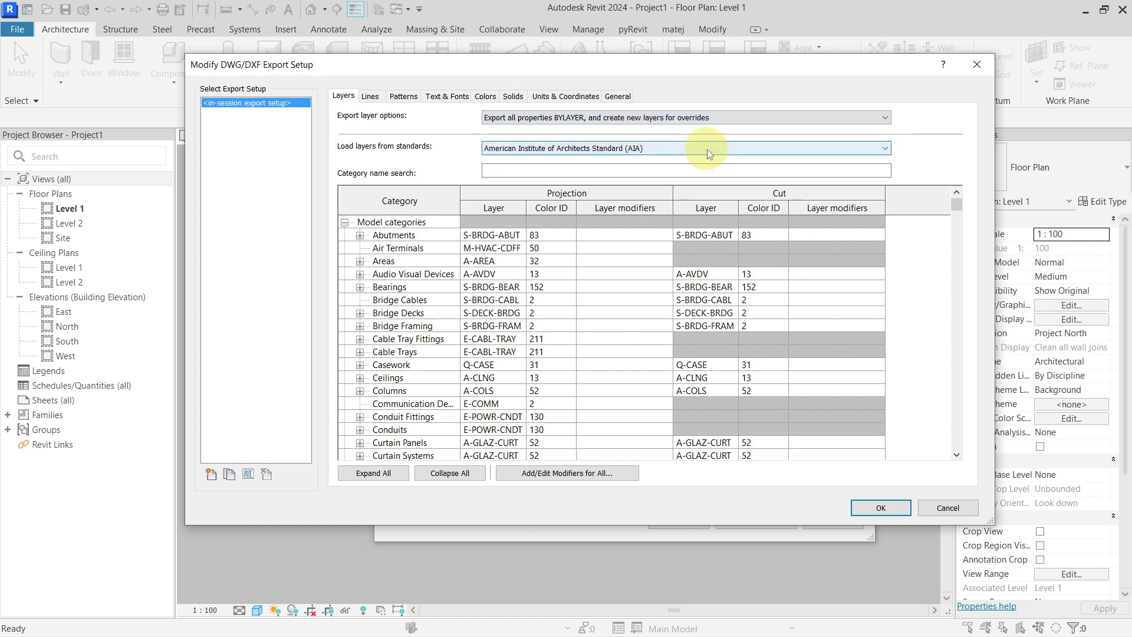
pyautogui.click(867, 508)
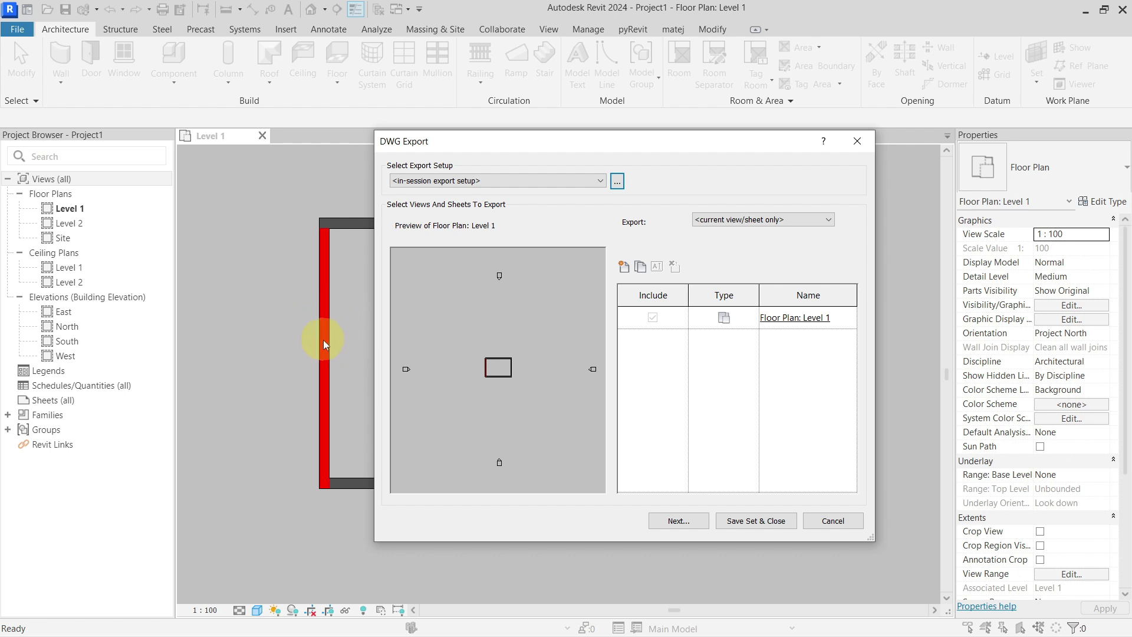
# Step: Save the DWG export with the name ending in Level 1_3
pyautogui.click(676, 520)
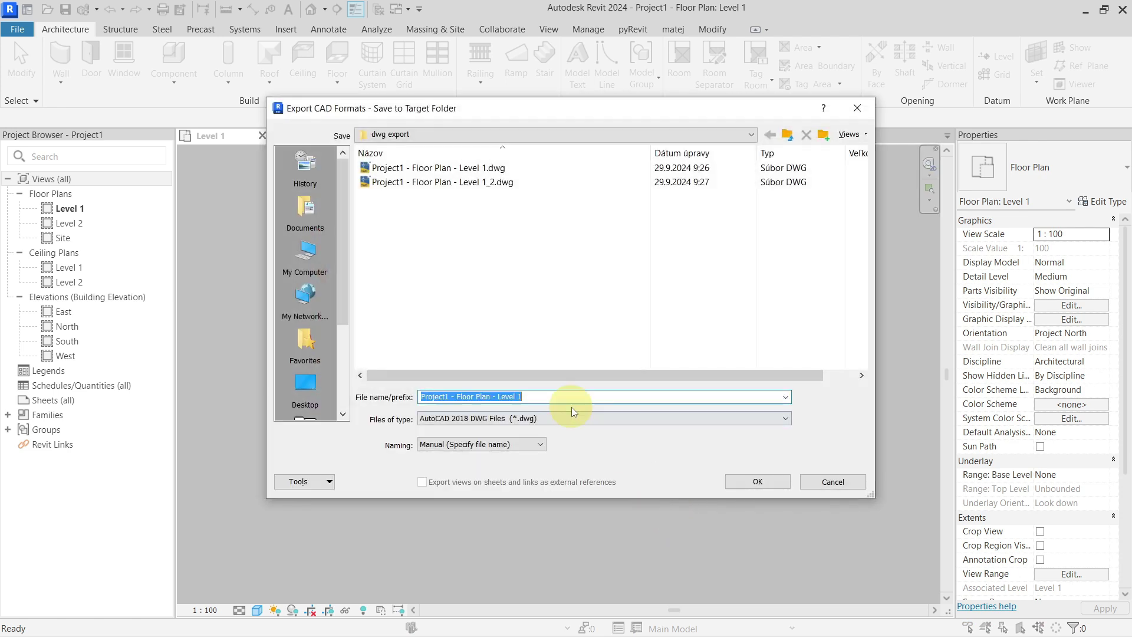
pyautogui.click(564, 395)
pyautogui.write('_3')
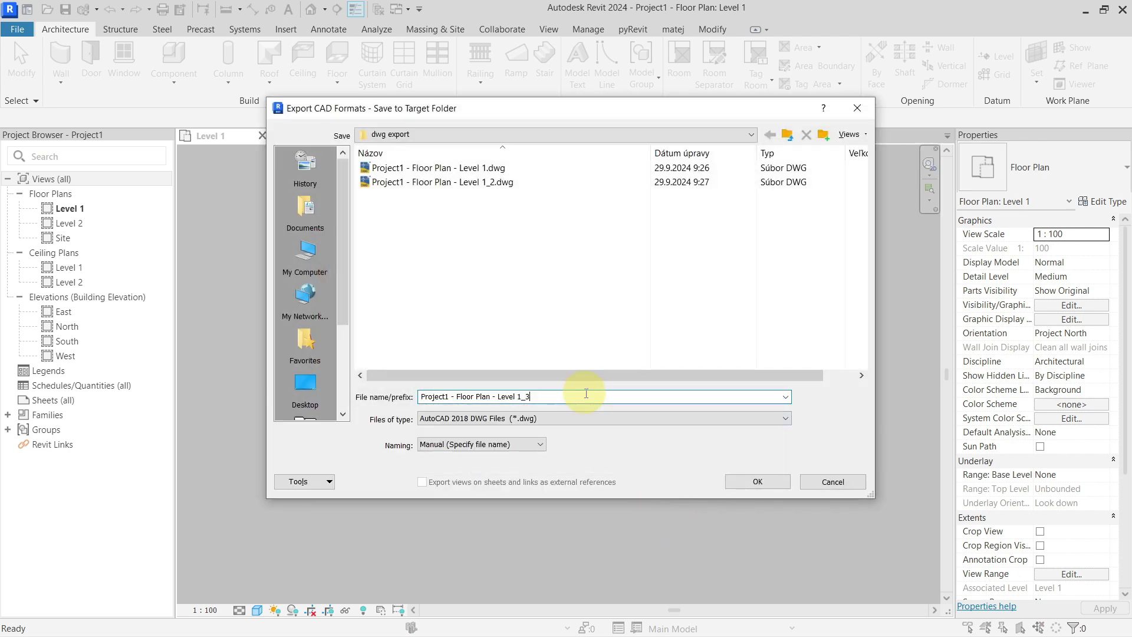
pyautogui.click(747, 479)
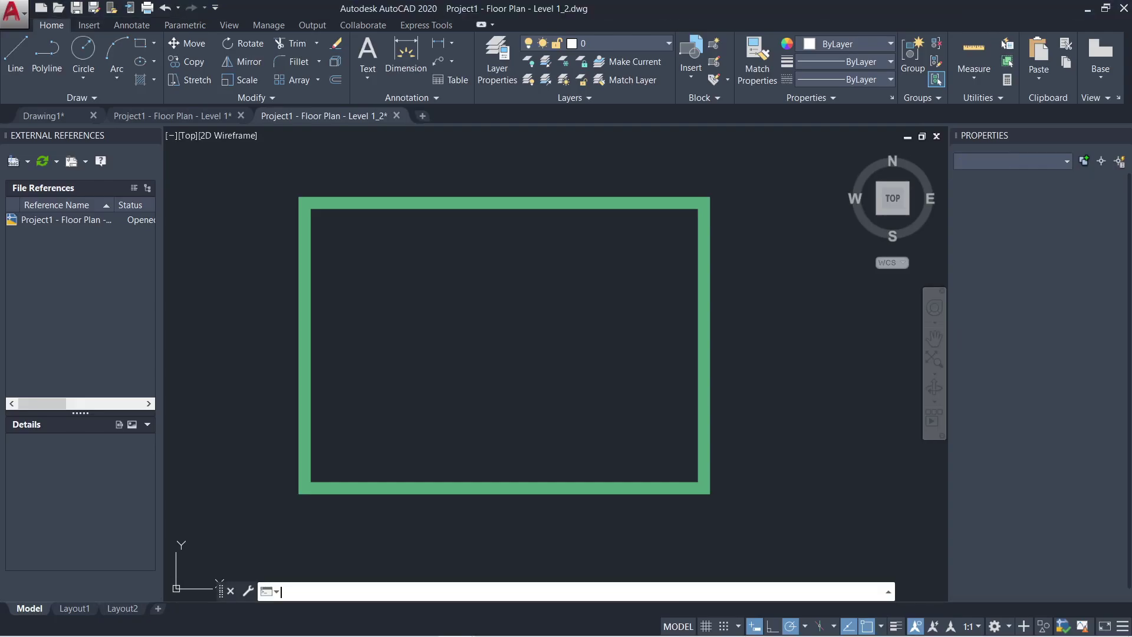
# Step: Zoom to extents and inspect layers A-WALL and red A-WALL-1 in the Layer Properties Manager
pyautogui.middleClick(484, 329)
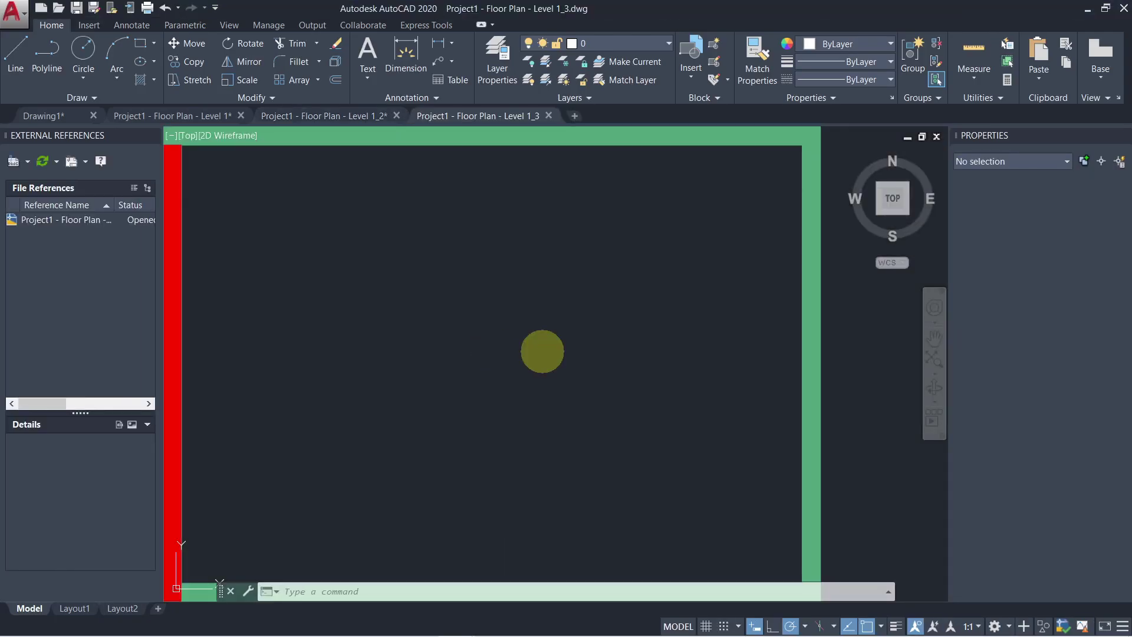
pyautogui.scroll(-2, 542, 352)
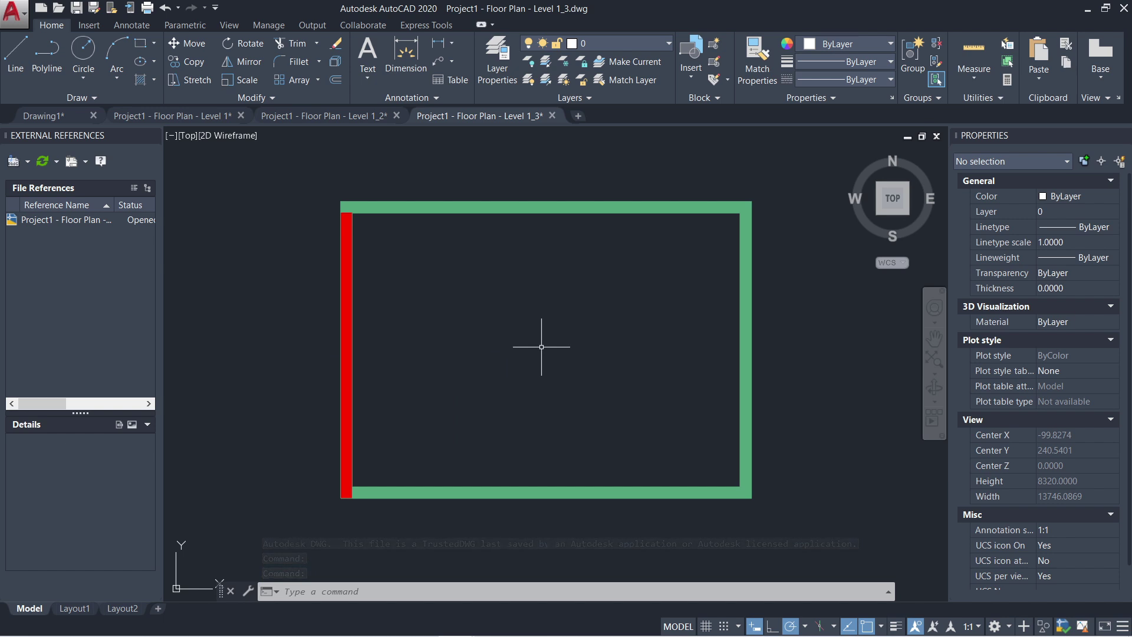
pyautogui.write('la')
pyautogui.press('Return')
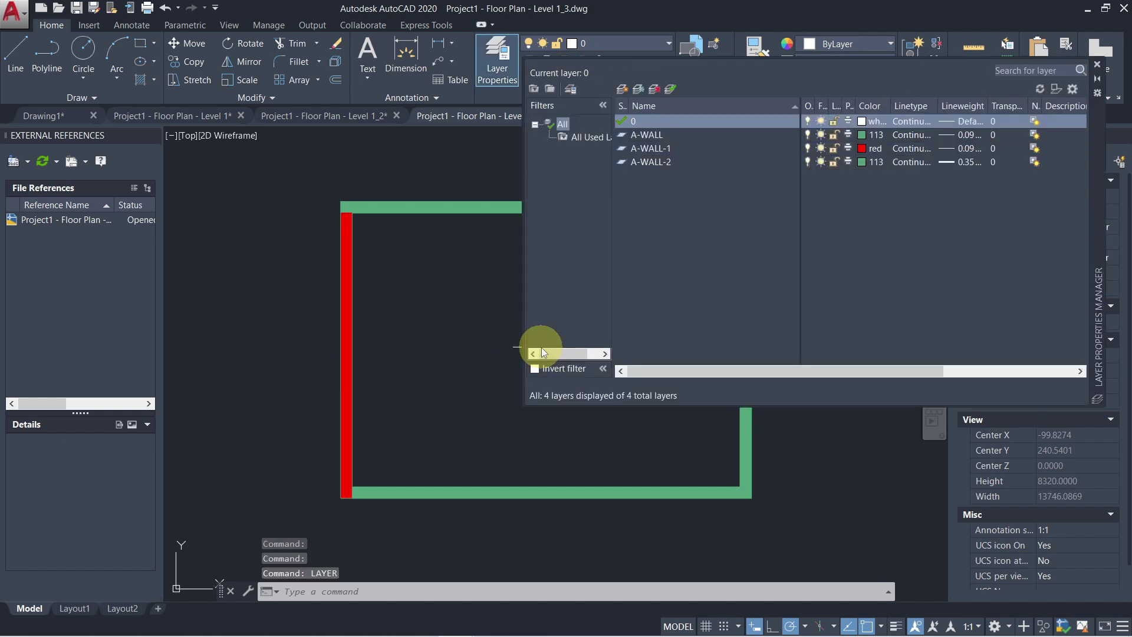
pyautogui.click(660, 135)
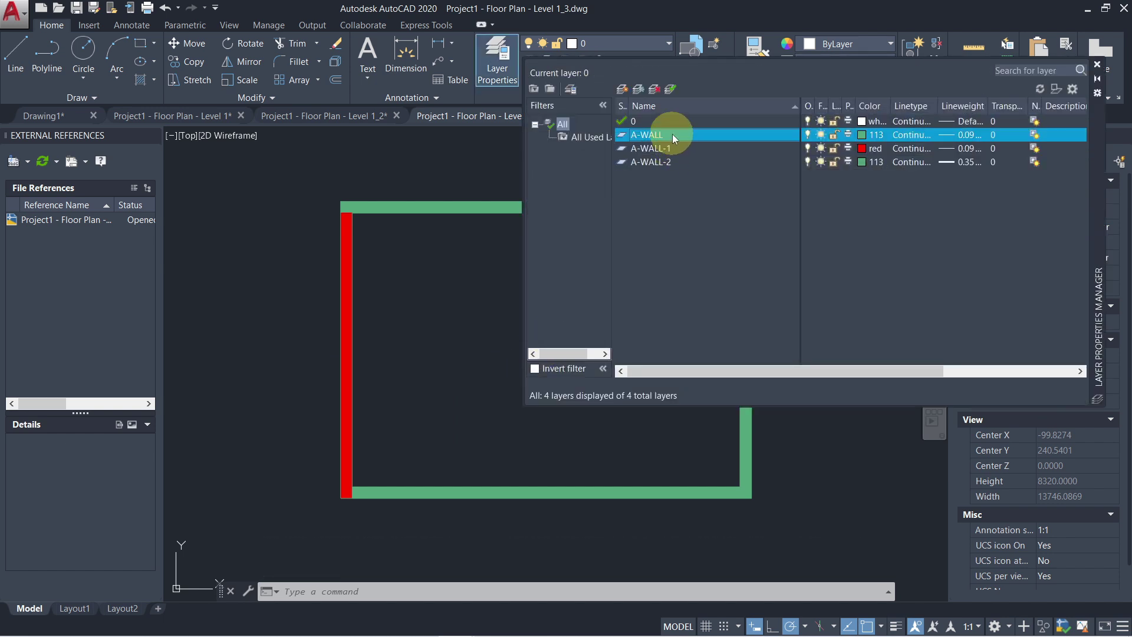
pyautogui.click(674, 148)
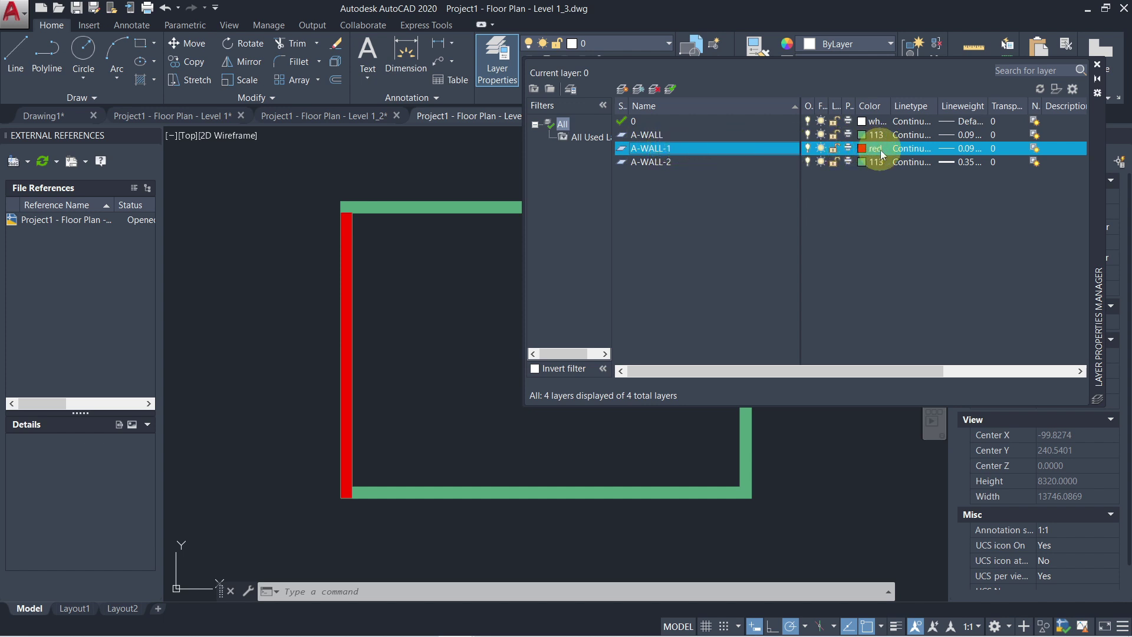
pyautogui.click(1098, 65)
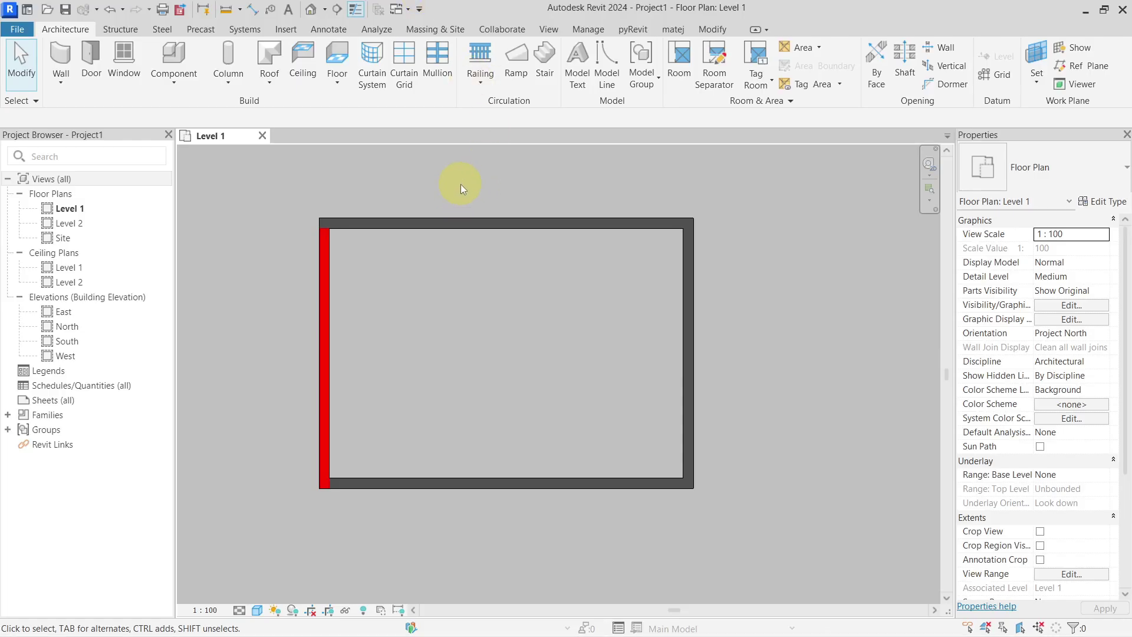
# Step: Reopen the DWG export settings for the Level 1 floor plan
pyautogui.click(17, 29)
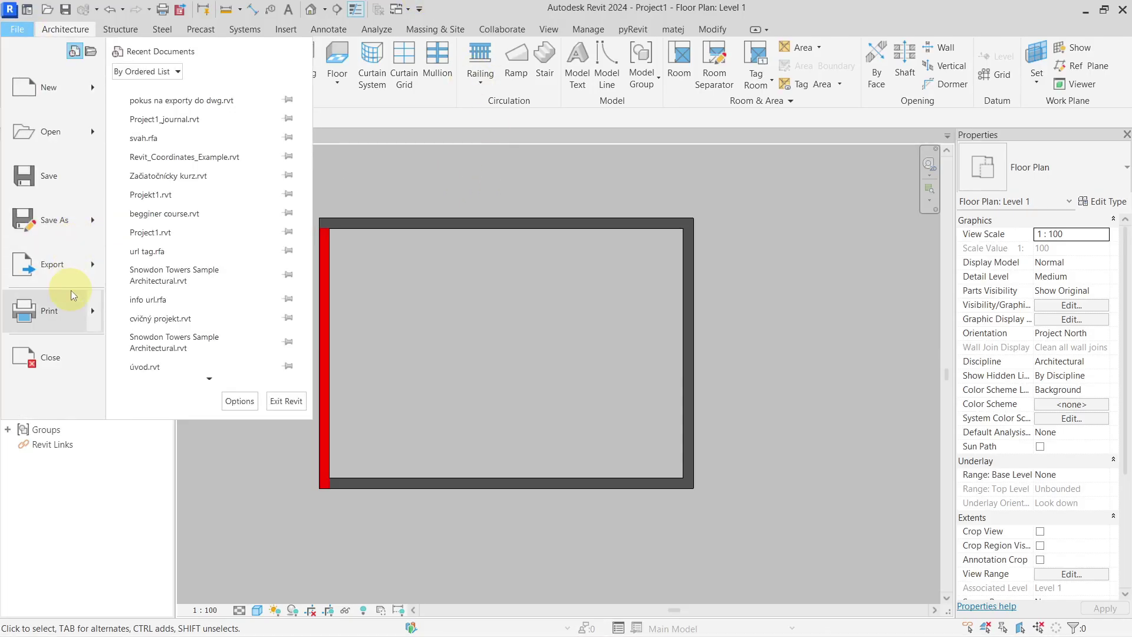
pyautogui.press('Escape')
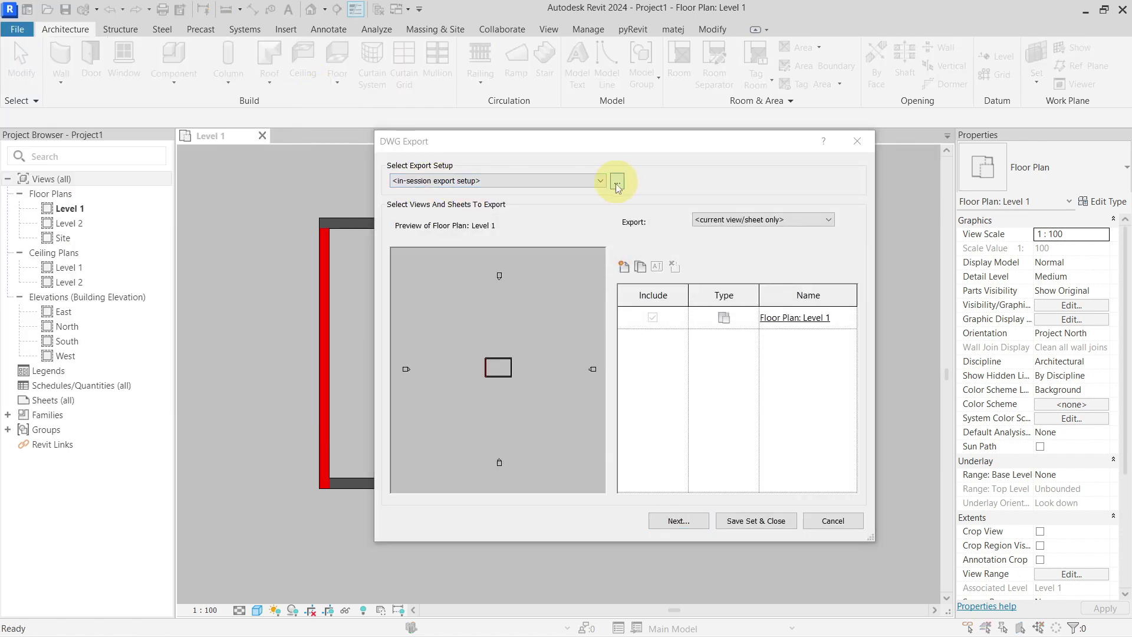
pyautogui.click(616, 182)
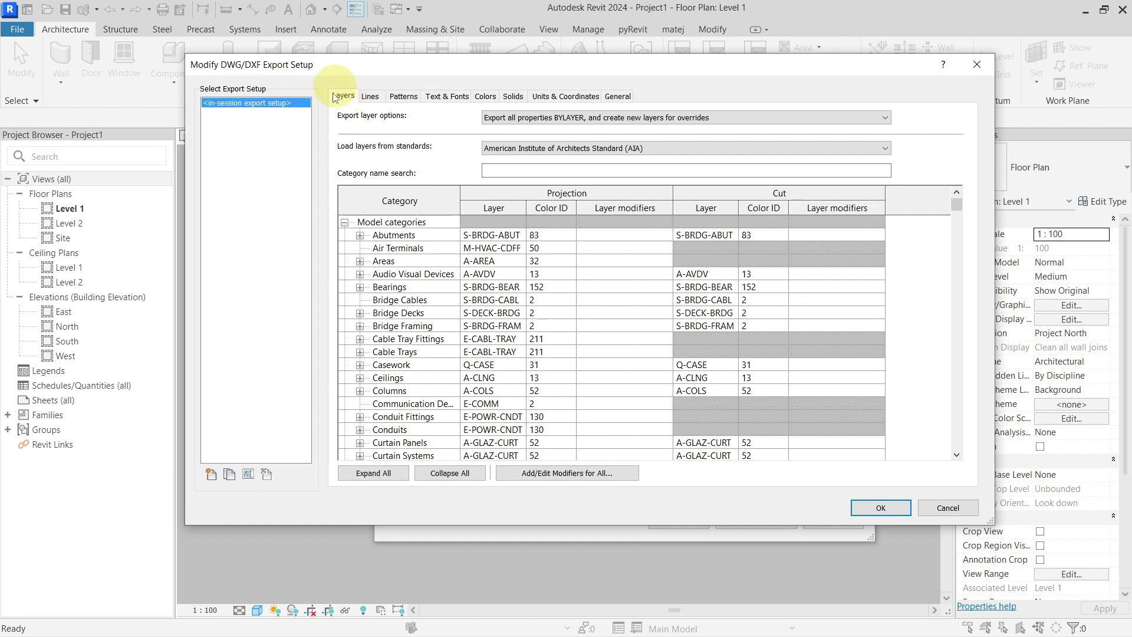